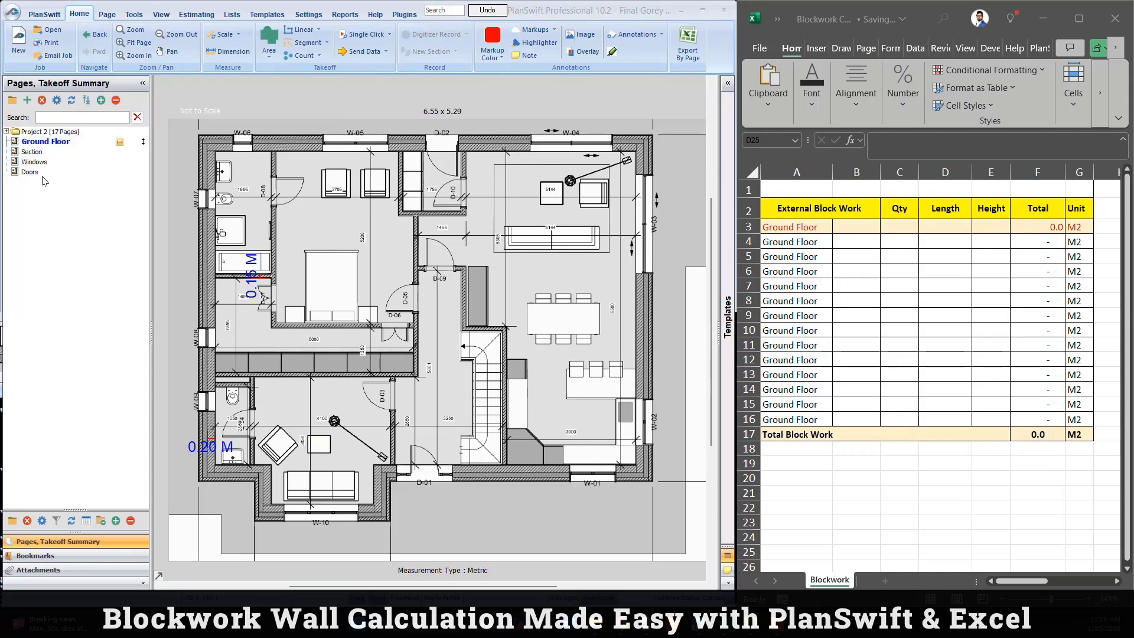
Switch to the blockwork spreadsheet, select the table rows and pick cell B7
{"action": "key", "text": "alt+Tab"}
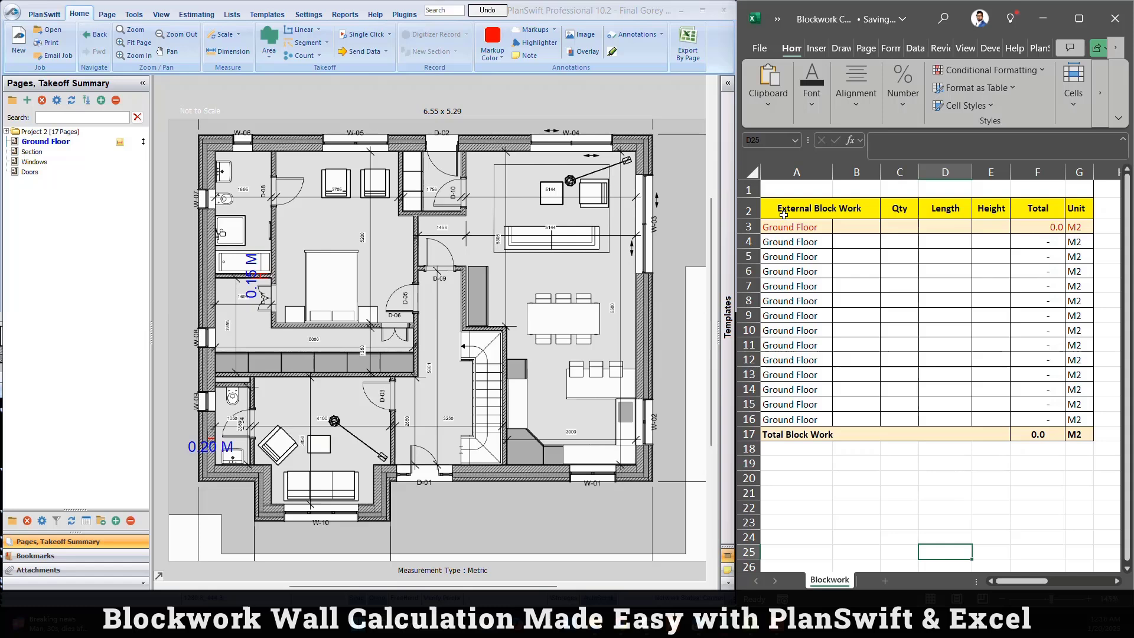
{"action": "left_click_drag", "start_coordinate": [1078, 435], "coordinate": [827, 207]}
{"action": "left_click", "coordinate": [856, 286]}
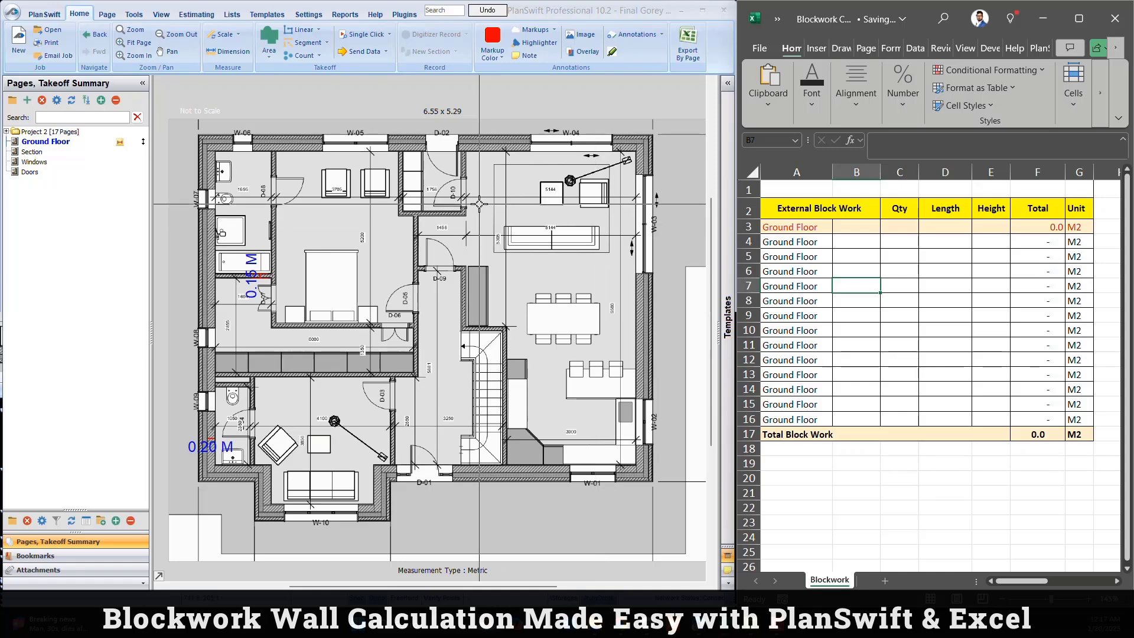
Create a new Linear takeoff item named 'Wall - BW 200'
{"action": "left_click", "coordinate": [302, 30]}
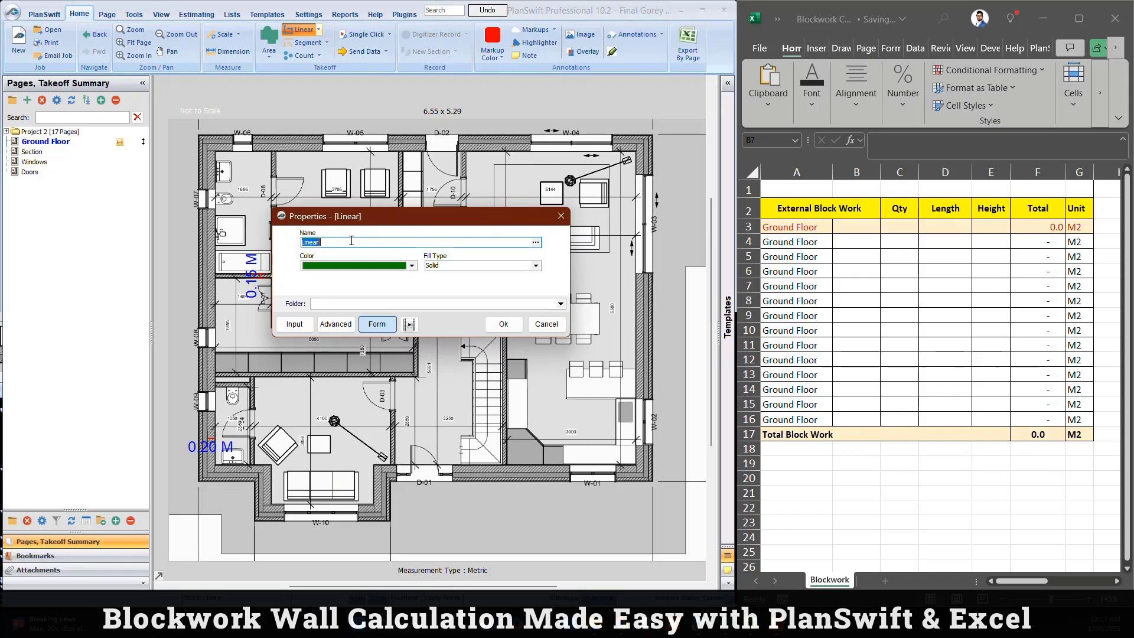
{"action": "type", "text": "BW"}
{"action": "type", "text": "200"}
{"action": "left_click", "coordinate": [309, 242]}
{"action": "type", "text": "Wall"}
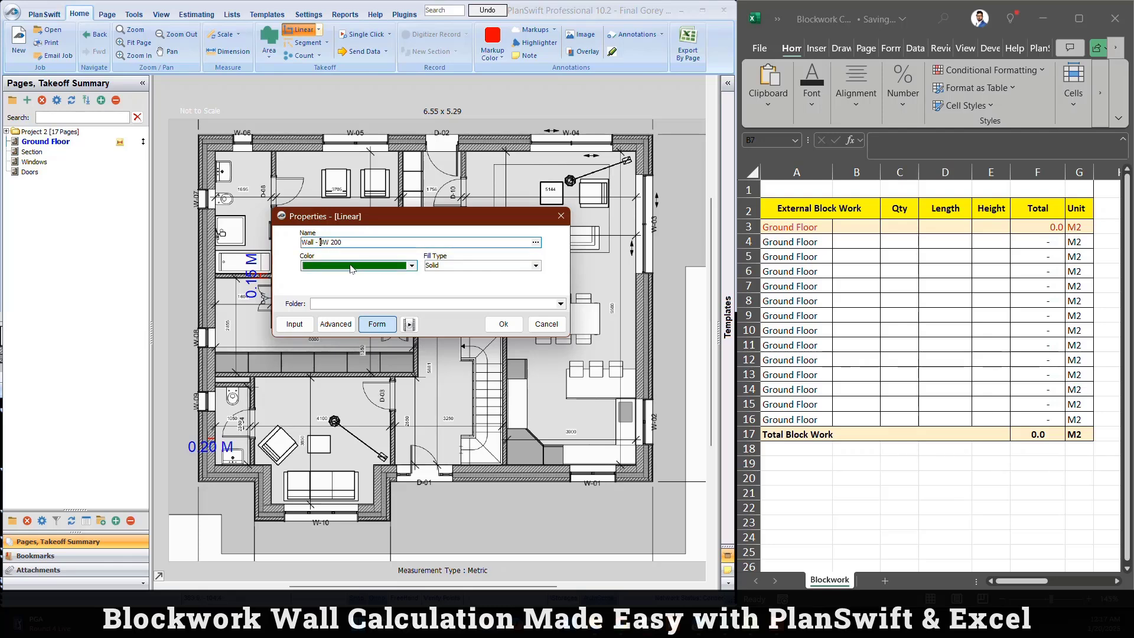
{"action": "left_click", "coordinate": [503, 323]}
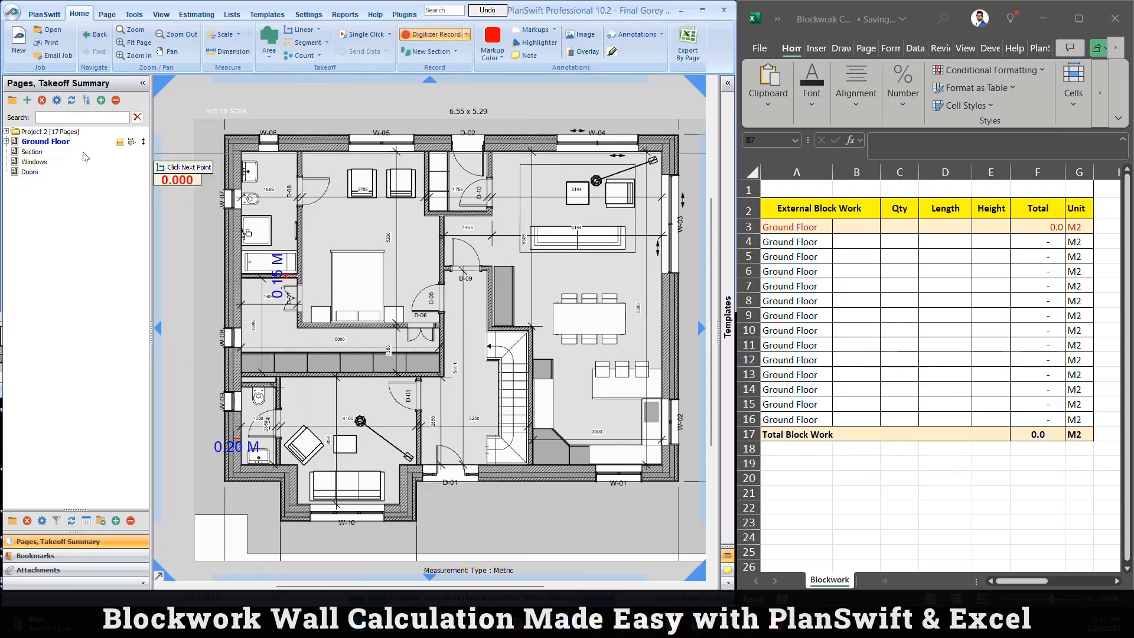
On the Ground Floor page, start the wall trace at the lower-left and top-left corners
{"action": "left_click", "coordinate": [7, 142]}
{"action": "left_click", "coordinate": [7, 142]}
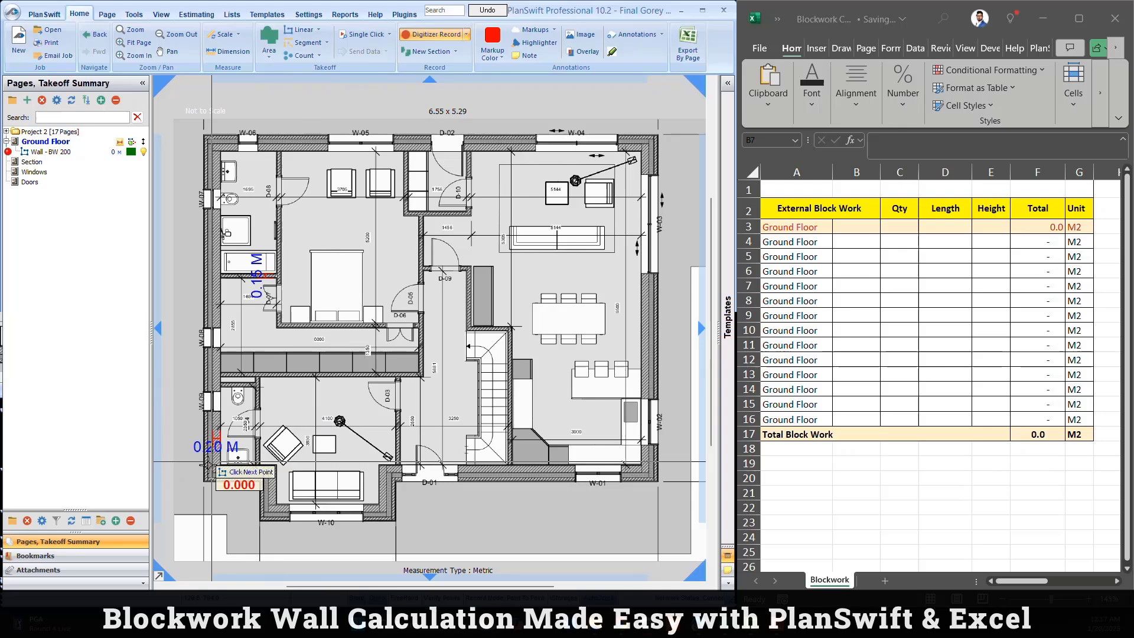
{"action": "scroll", "coordinate": [220, 465], "scroll_direction": "up", "scroll_amount": 4}
{"action": "left_click", "coordinate": [249, 481]}
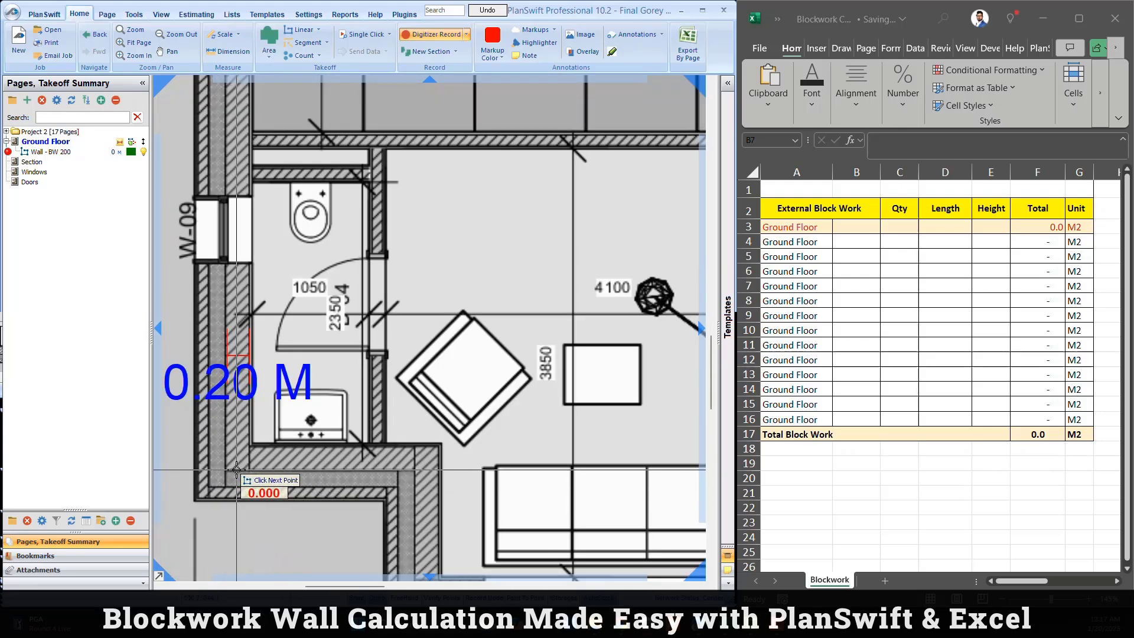
{"action": "scroll", "coordinate": [249, 481], "scroll_direction": "down", "scroll_amount": 4}
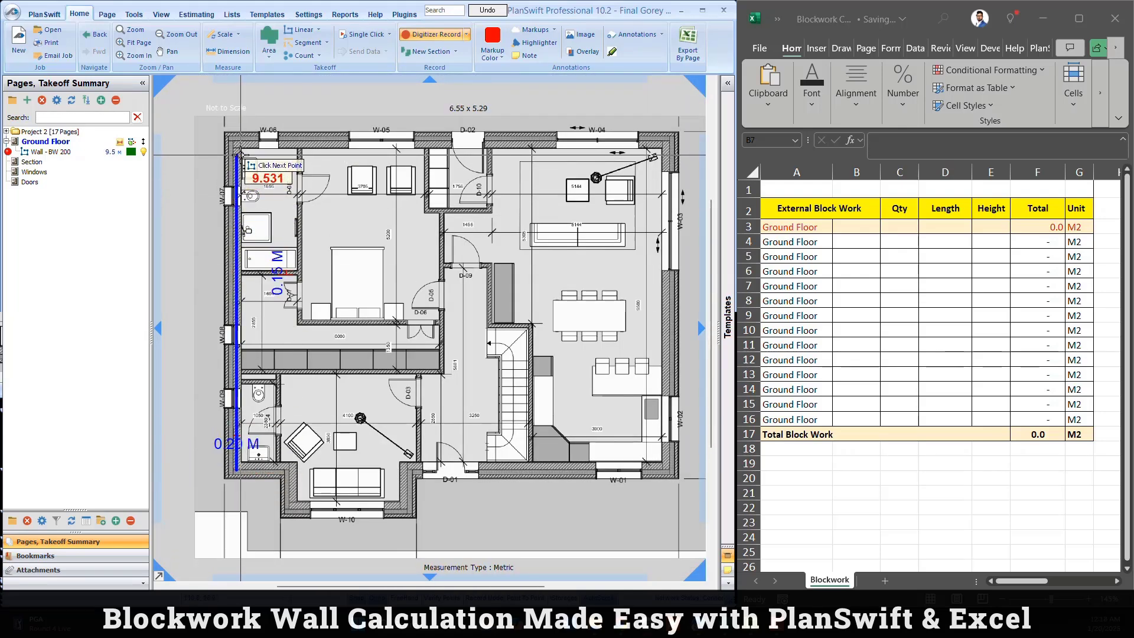
{"action": "scroll", "coordinate": [238, 146], "scroll_direction": "up", "scroll_amount": 4}
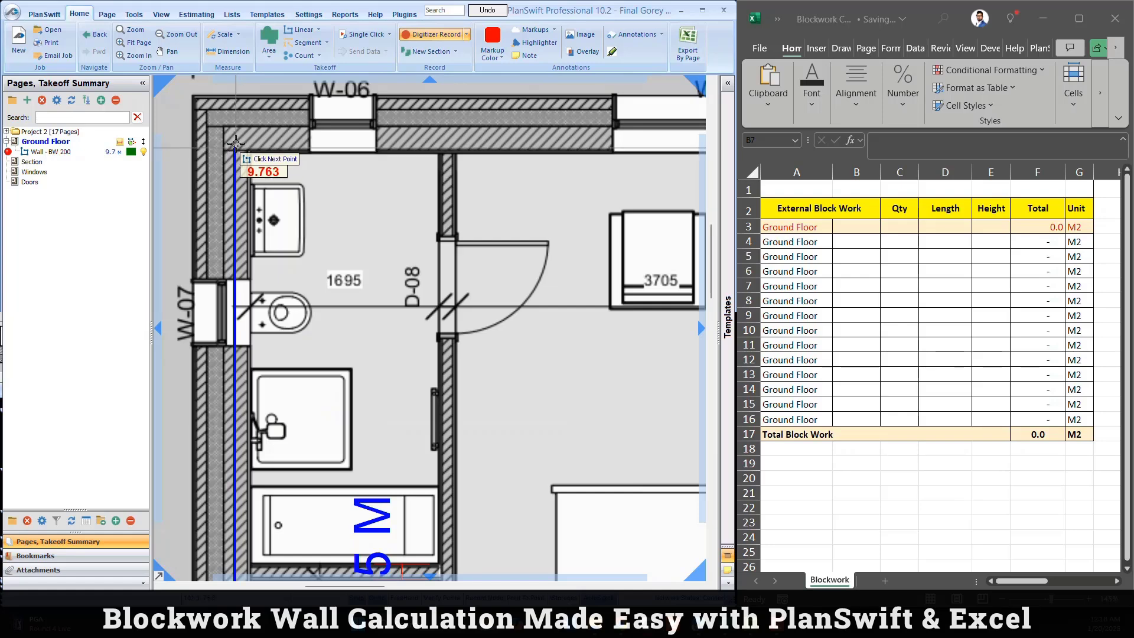
{"action": "left_click", "coordinate": [235, 152]}
{"action": "scroll", "coordinate": [235, 152], "scroll_direction": "up", "scroll_amount": 2}
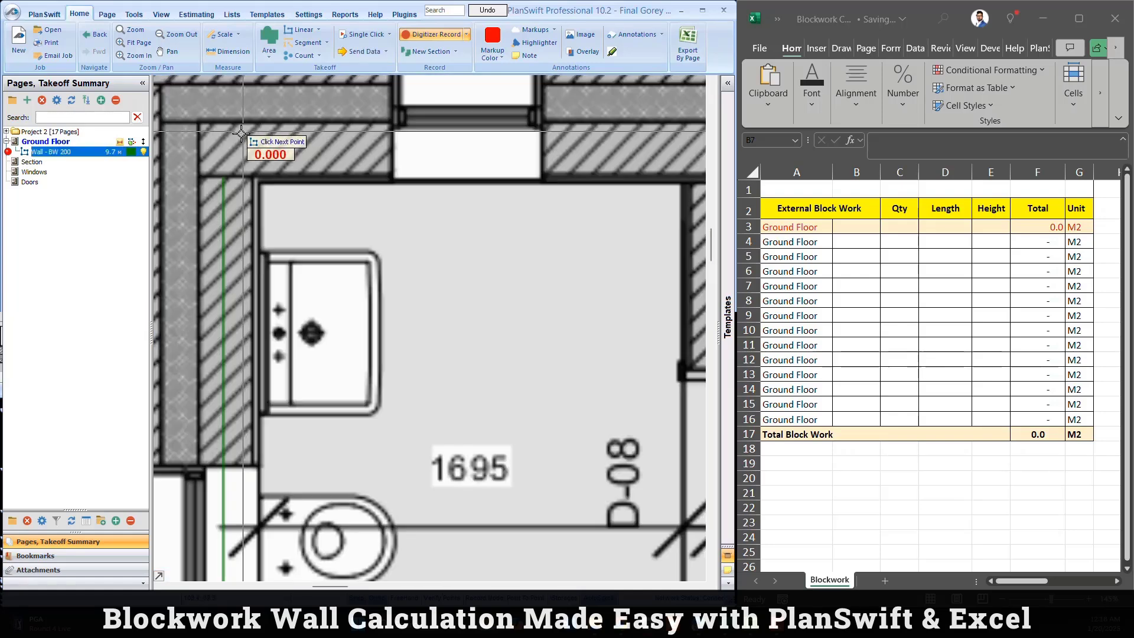
{"action": "scroll", "coordinate": [199, 147], "scroll_direction": "down", "scroll_amount": 5}
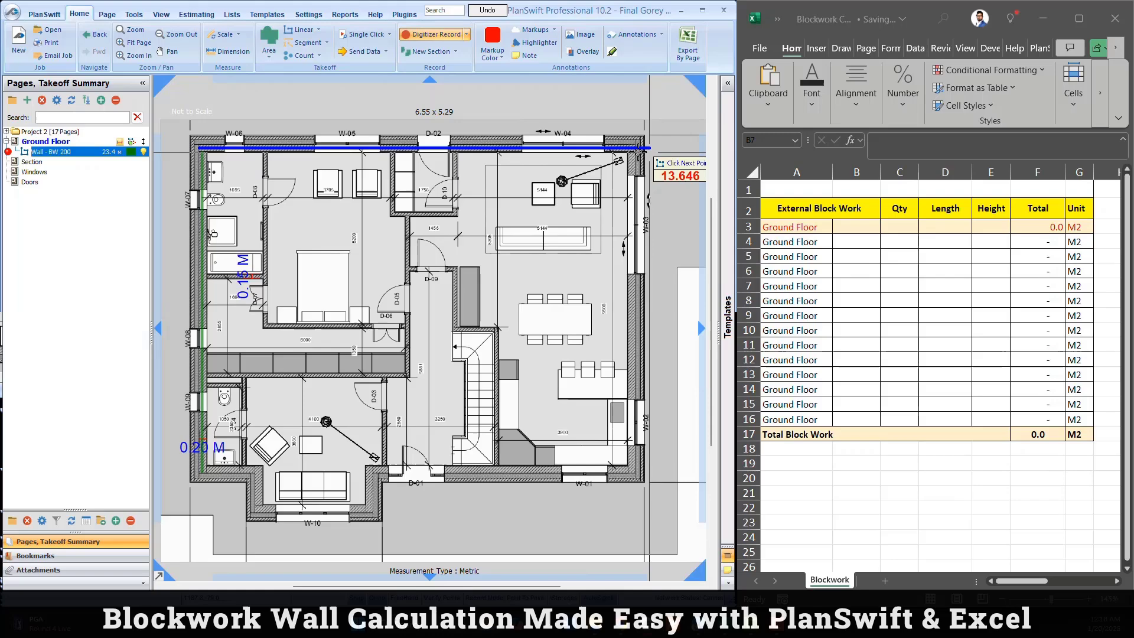
{"action": "scroll", "coordinate": [594, 138], "scroll_direction": "up", "scroll_amount": 4}
Trace the right-hand and inner external wall corners back to the start, totalling 47.9 m
{"action": "left_click", "coordinate": [594, 138]}
{"action": "scroll", "coordinate": [594, 139], "scroll_direction": "down", "scroll_amount": 5}
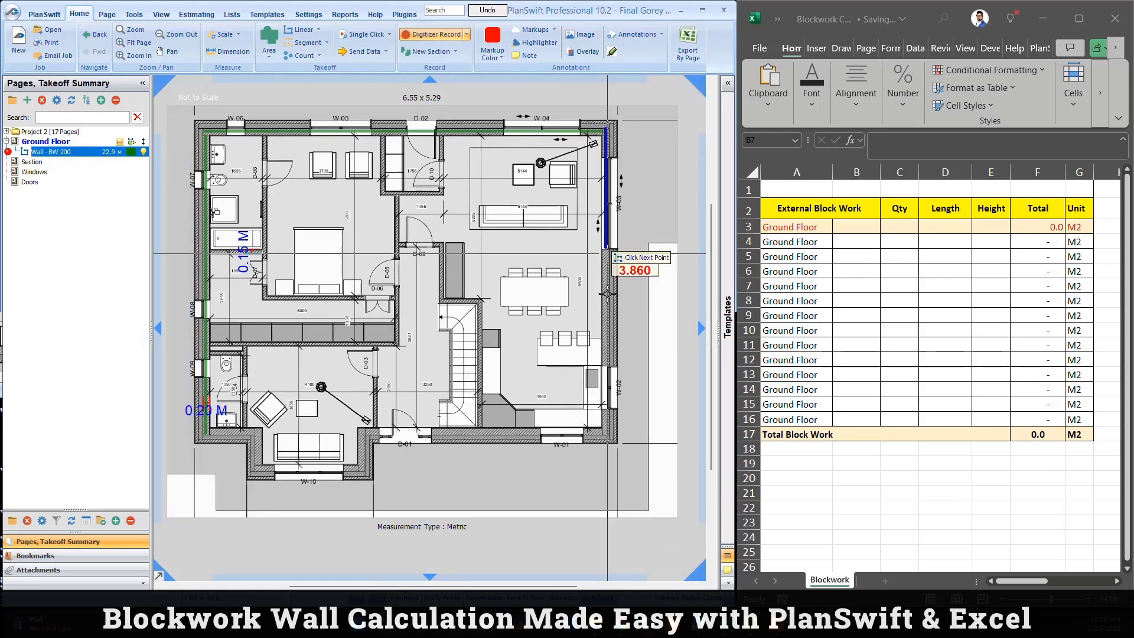
{"action": "scroll", "coordinate": [561, 260], "scroll_direction": "up", "scroll_amount": 4}
{"action": "left_click", "coordinate": [587, 401]}
{"action": "scroll", "coordinate": [565, 383], "scroll_direction": "down", "scroll_amount": 5}
{"action": "scroll", "coordinate": [330, 378], "scroll_direction": "up", "scroll_amount": 4}
{"action": "left_click", "coordinate": [314, 360]}
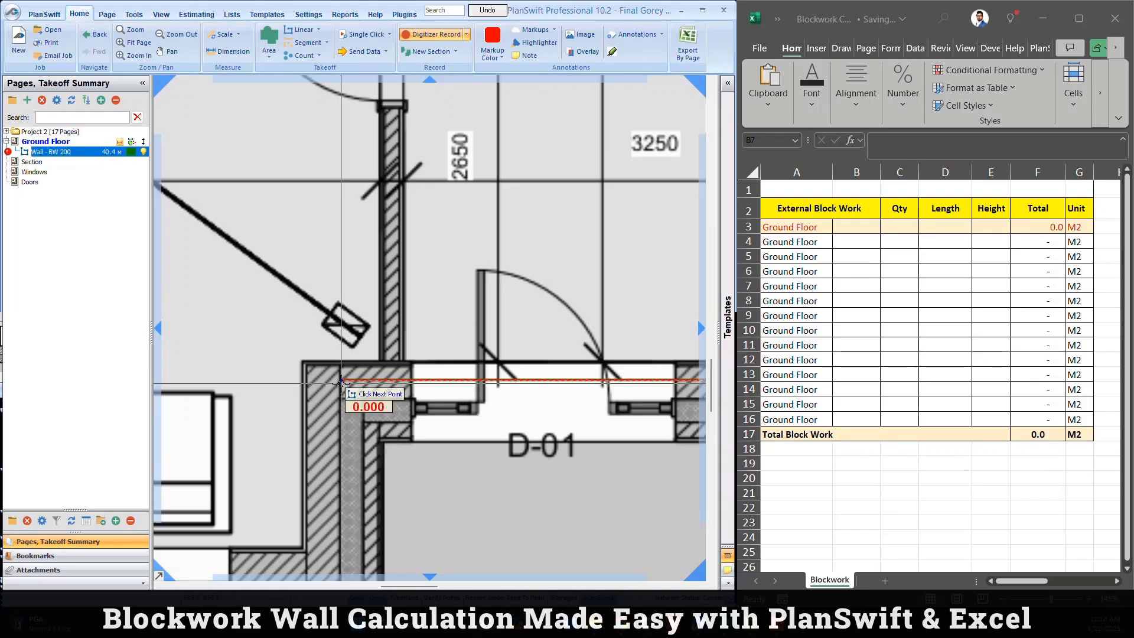
{"action": "scroll", "coordinate": [314, 361], "scroll_direction": "down", "scroll_amount": 4}
{"action": "scroll", "coordinate": [412, 319], "scroll_direction": "up", "scroll_amount": 4}
{"action": "left_click", "coordinate": [412, 319]}
{"action": "scroll", "coordinate": [412, 320], "scroll_direction": "down", "scroll_amount": 4}
{"action": "scroll", "coordinate": [413, 455], "scroll_direction": "up", "scroll_amount": 4}
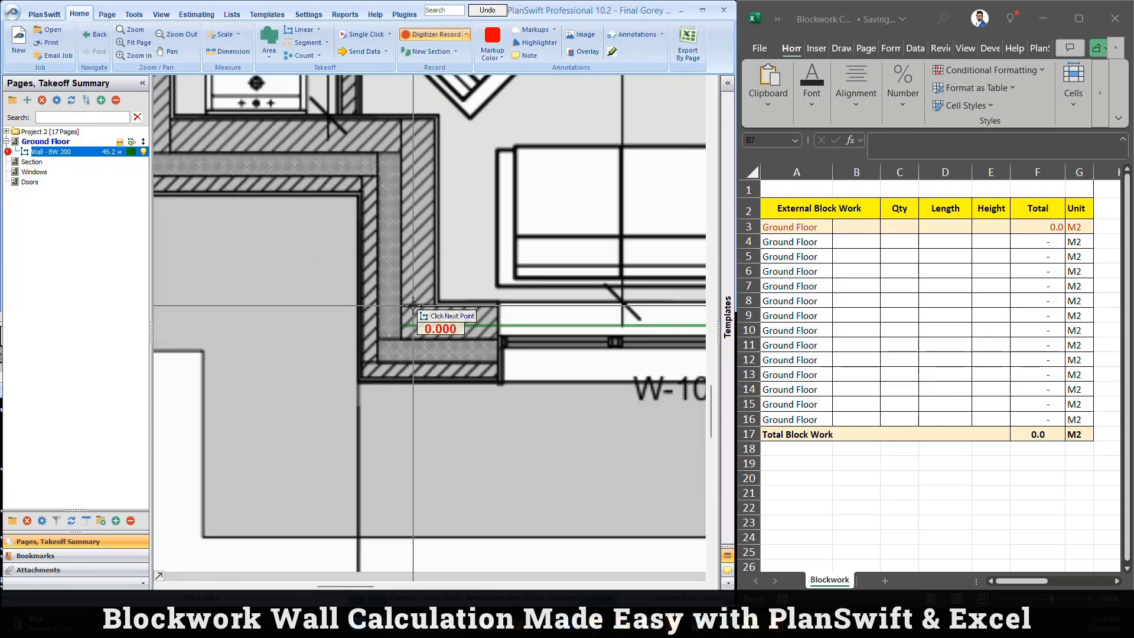
{"action": "left_click", "coordinate": [413, 455]}
{"action": "scroll", "coordinate": [425, 212], "scroll_direction": "down", "scroll_amount": 2}
{"action": "scroll", "coordinate": [342, 222], "scroll_direction": "down", "scroll_amount": 1}
{"action": "scroll", "coordinate": [341, 222], "scroll_direction": "up", "scroll_amount": 1}
{"action": "left_click", "coordinate": [341, 222]}
{"action": "scroll", "coordinate": [341, 222], "scroll_direction": "down", "scroll_amount": 5}
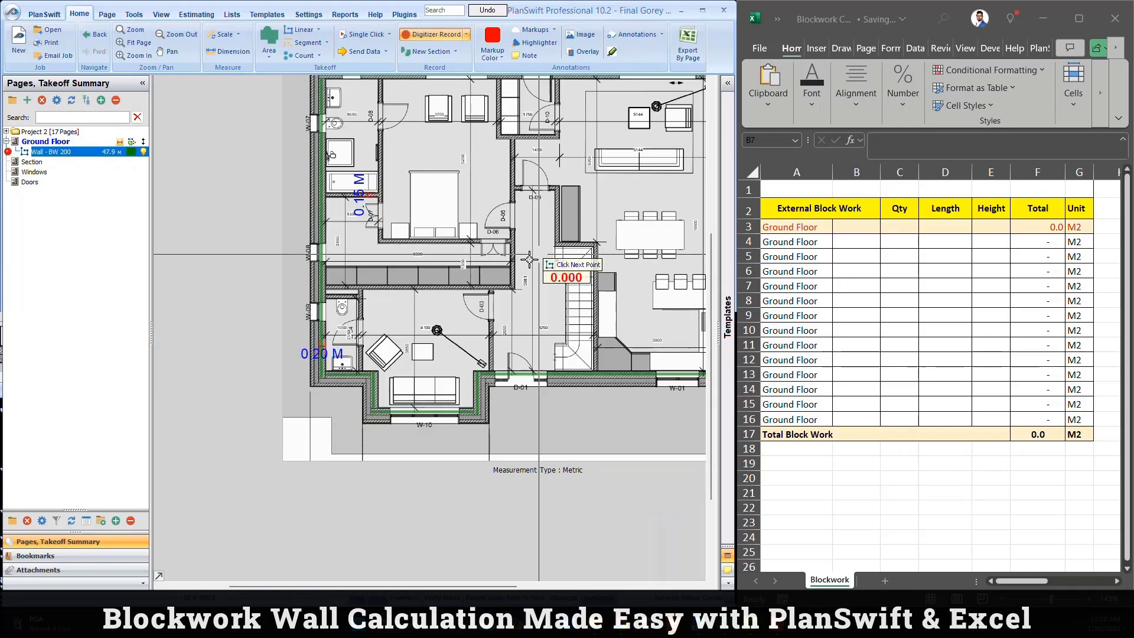
Stop the wall takeoff, then show and enlarge its legend reading Wall - BW 200, 47.9 M
{"action": "right_click", "coordinate": [458, 226]}
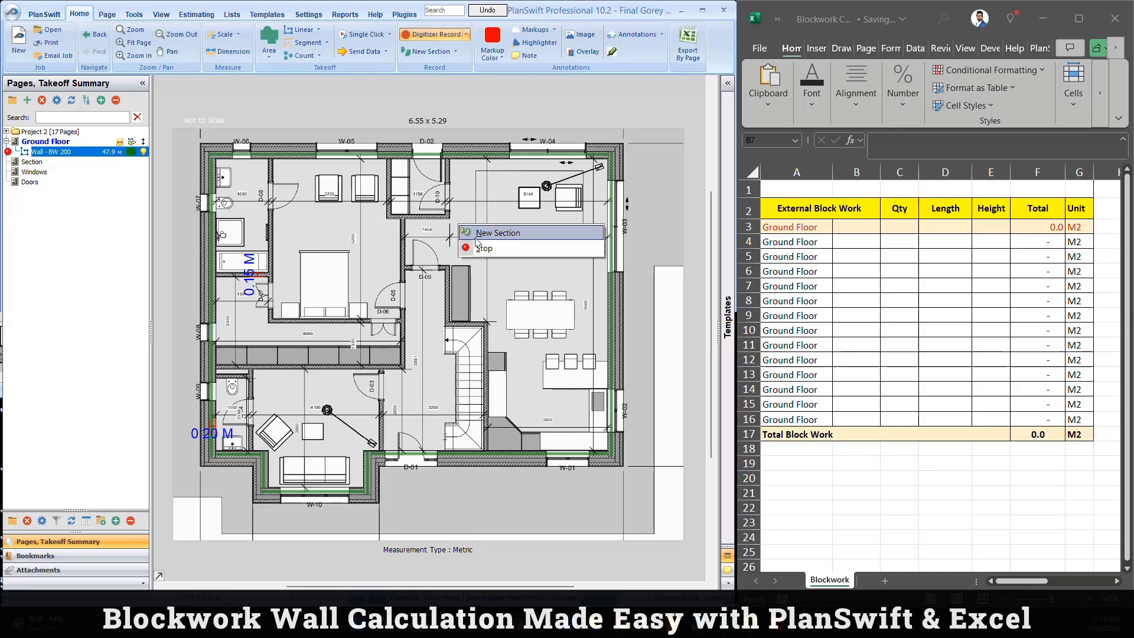
{"action": "left_click", "coordinate": [483, 249]}
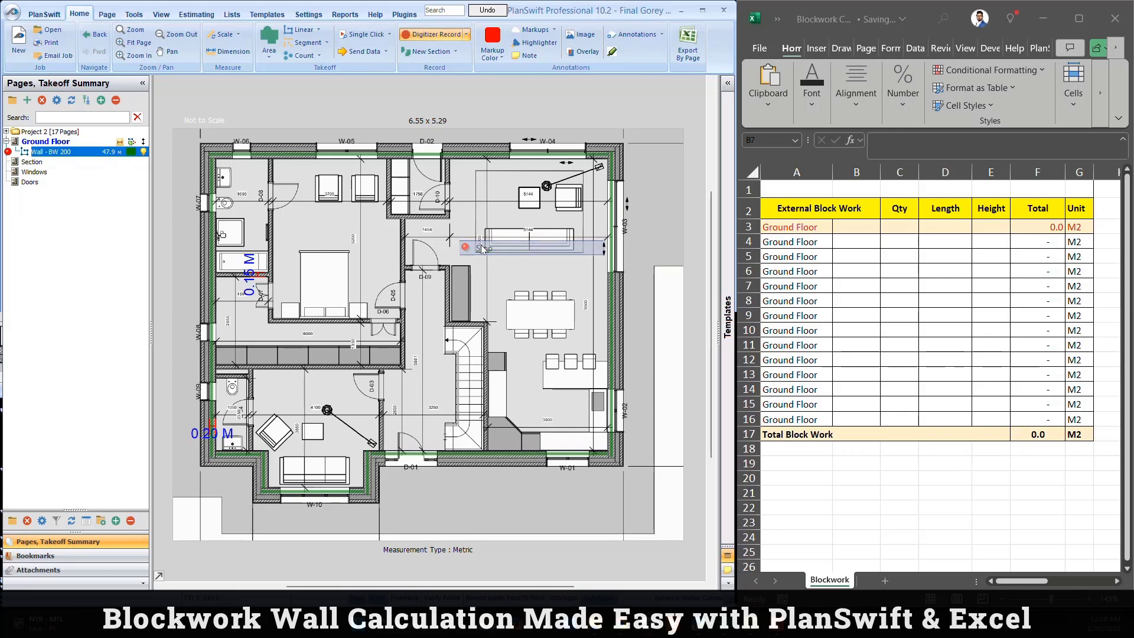
{"action": "right_click", "coordinate": [571, 125]}
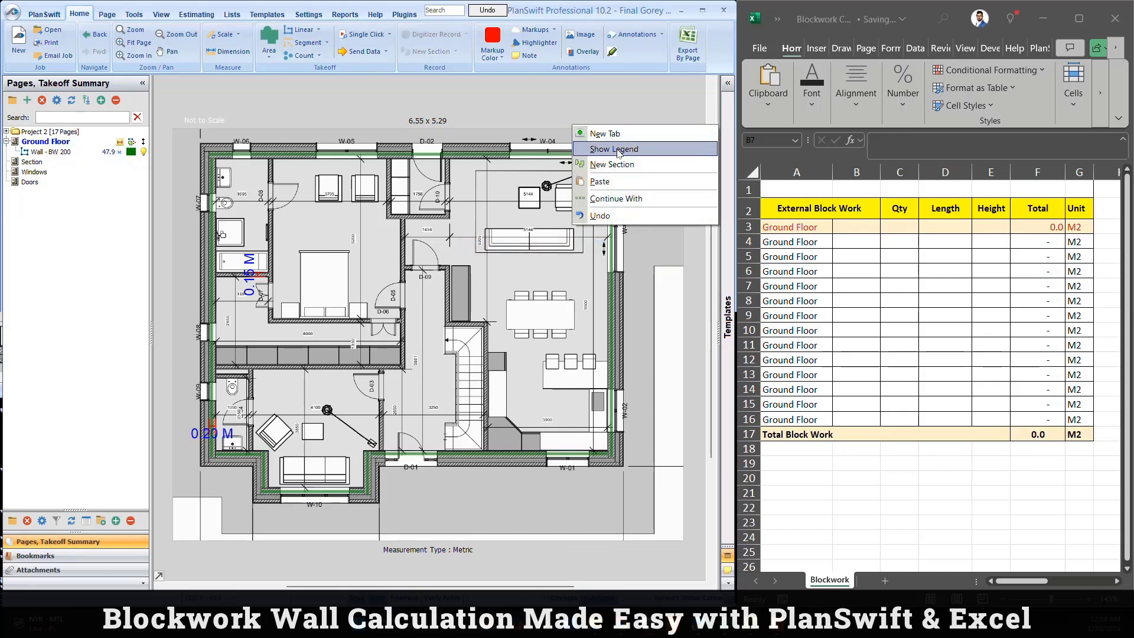
{"action": "left_click", "coordinate": [616, 150]}
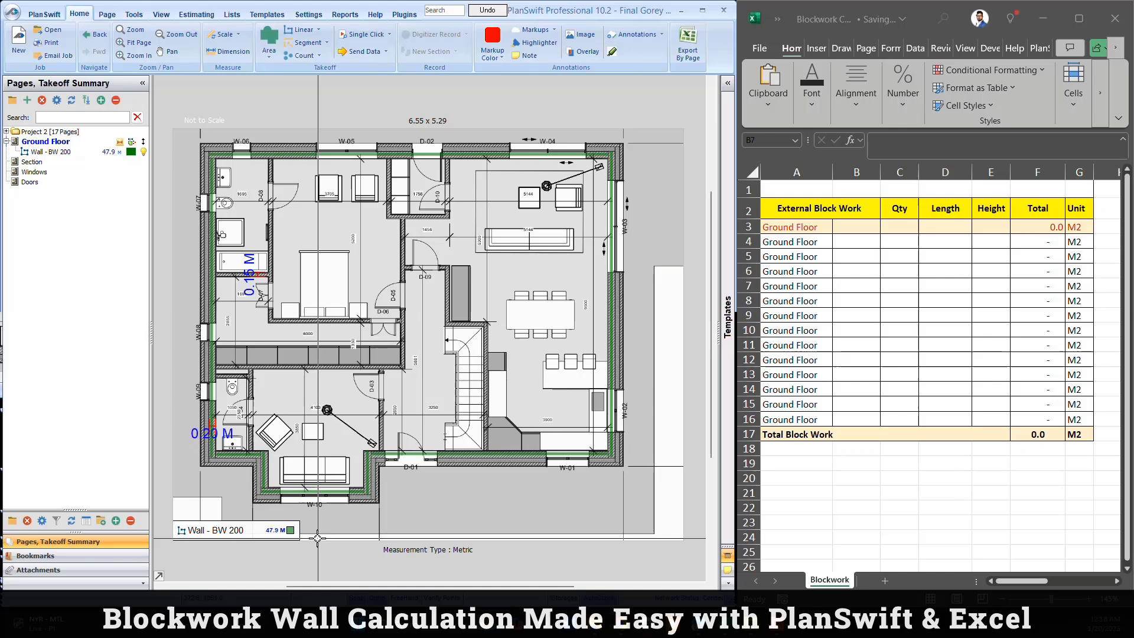
{"action": "left_click_drag", "start_coordinate": [300, 521], "coordinate": [350, 513]}
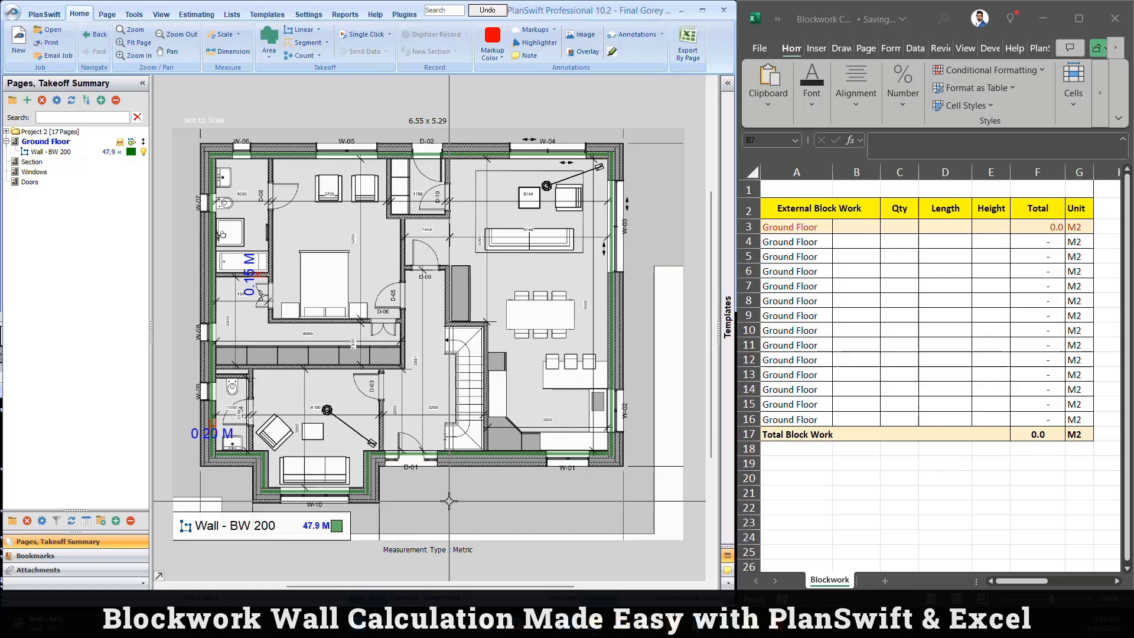
{"action": "left_click", "coordinate": [937, 229]}
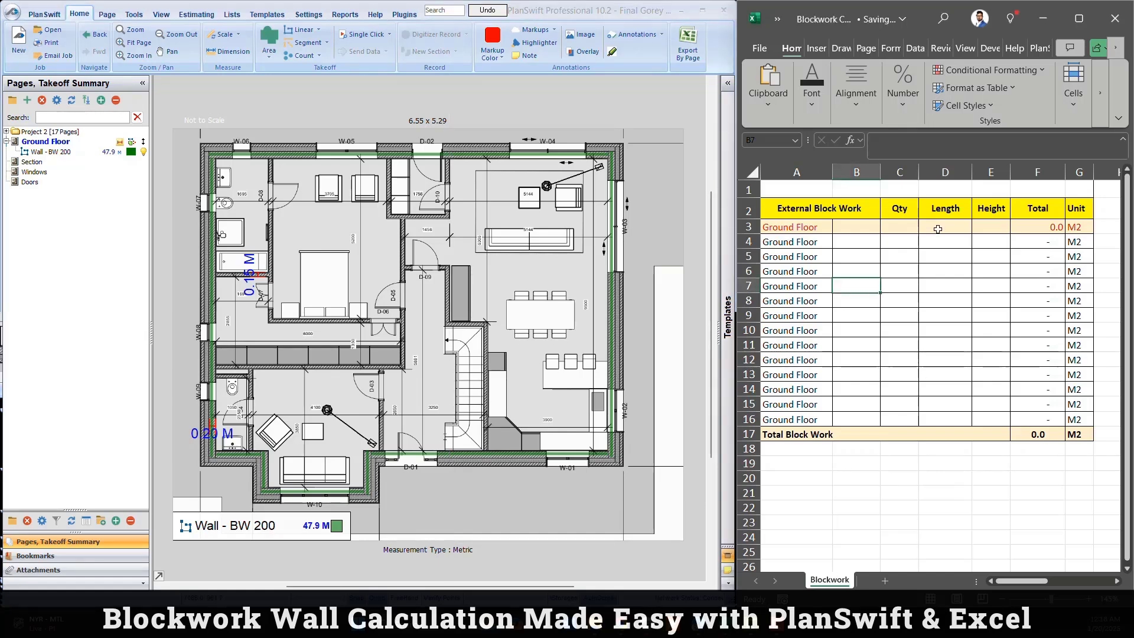
Enter wall type BW 200 in cell B3
{"action": "left_click", "coordinate": [938, 229]}
{"action": "left_click", "coordinate": [856, 227]}
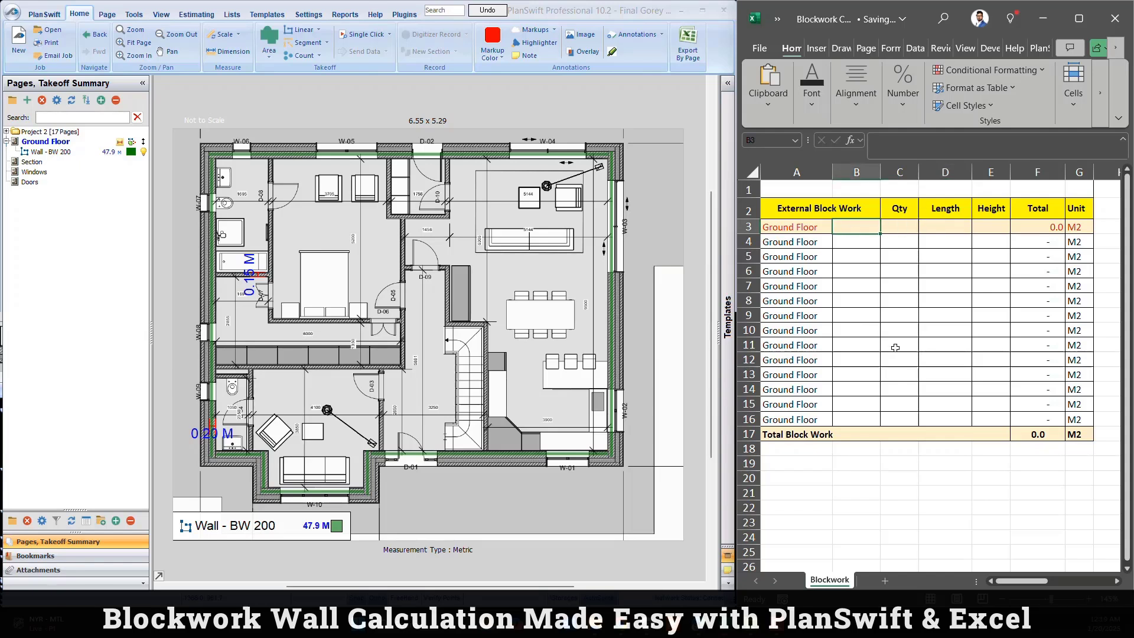
{"action": "type", "text": "BW"}
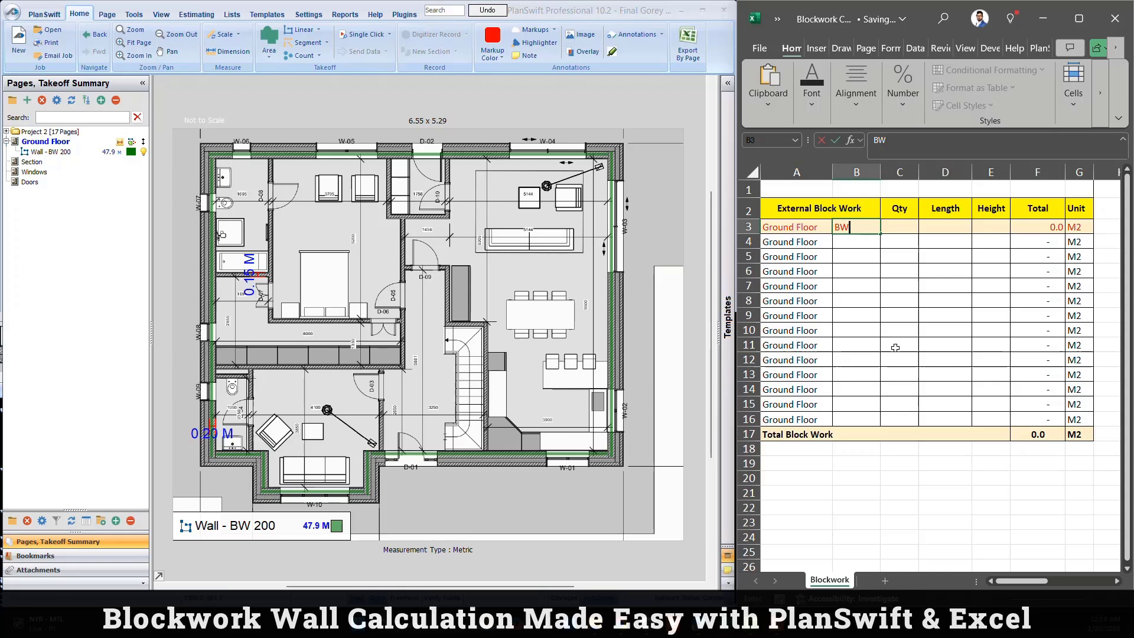
{"action": "type", "text": " 200"}
{"action": "key", "text": "Tab"}
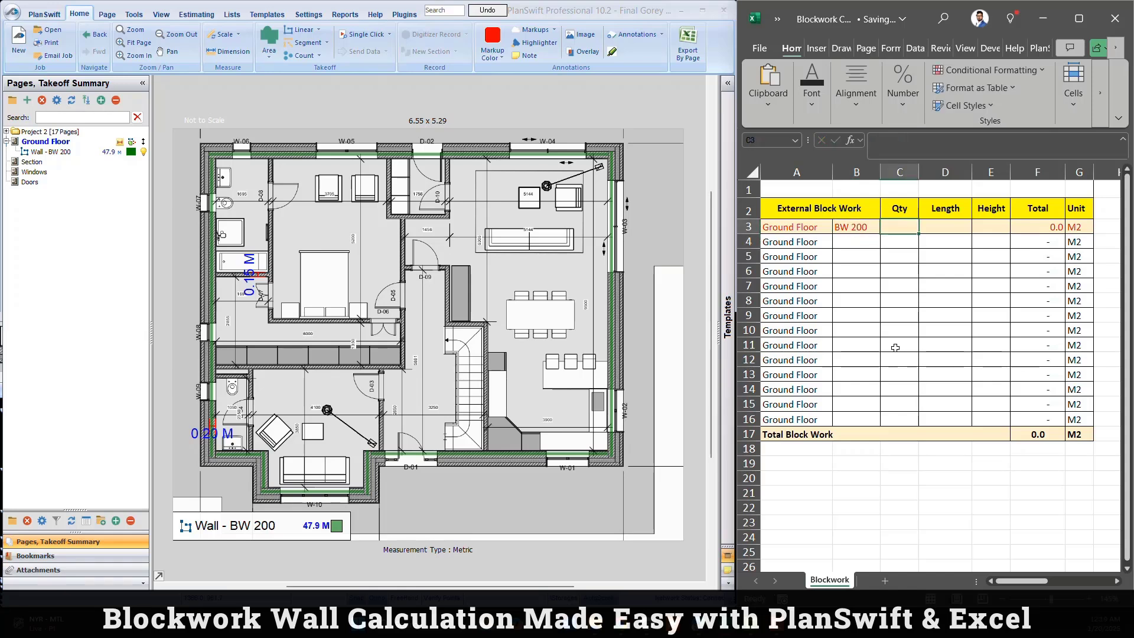
Fill the D3 length with the pasted lookup formula, giving 47.90
{"action": "key", "text": "Tab"}
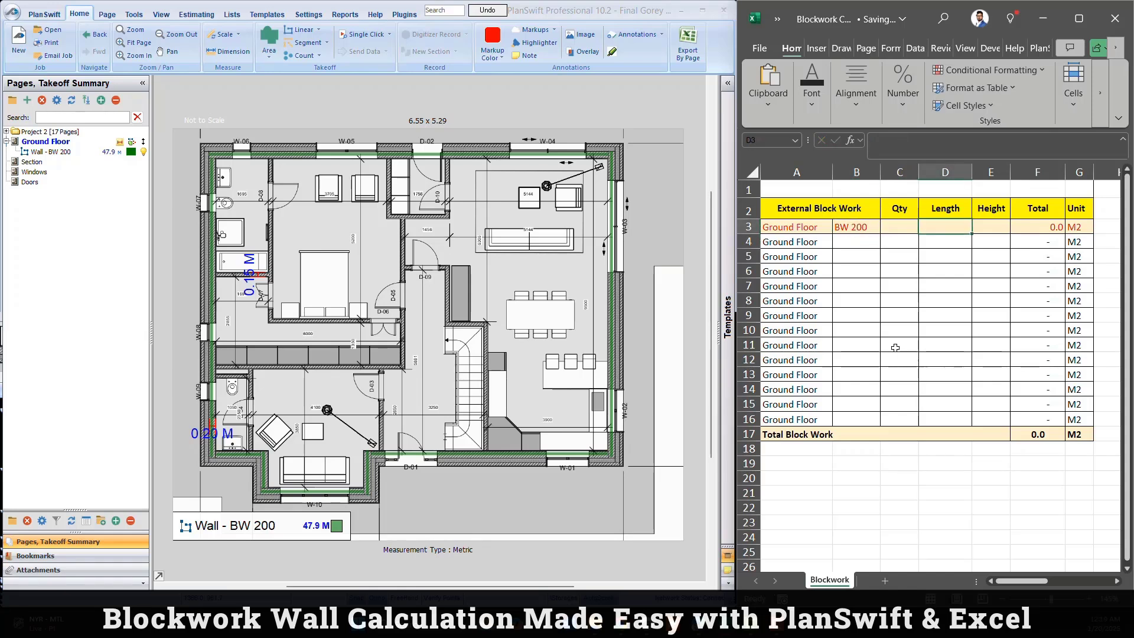
{"action": "type", "text": "48"}
{"action": "key", "text": "Return"}
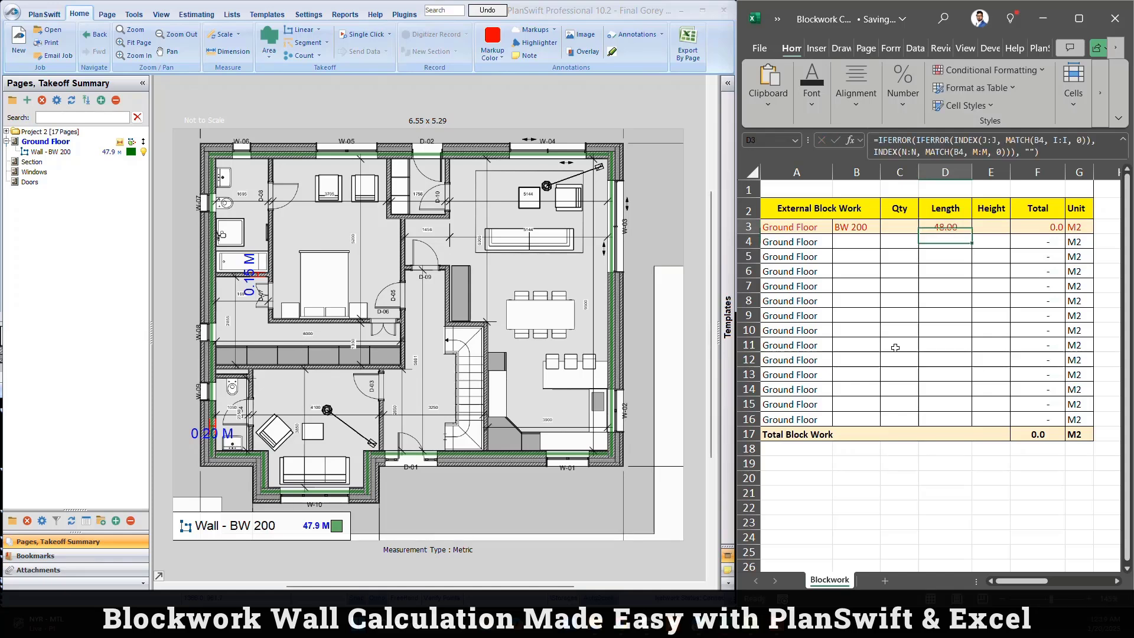
{"action": "key", "text": "Up"}
{"action": "type", "text": "=IFERROR(IFERROR(INDEX(J:J, MATCH(B4, I:I, 0)), INDEX(N:N, MATCH(B4, M:M, 0))), \"\")"}
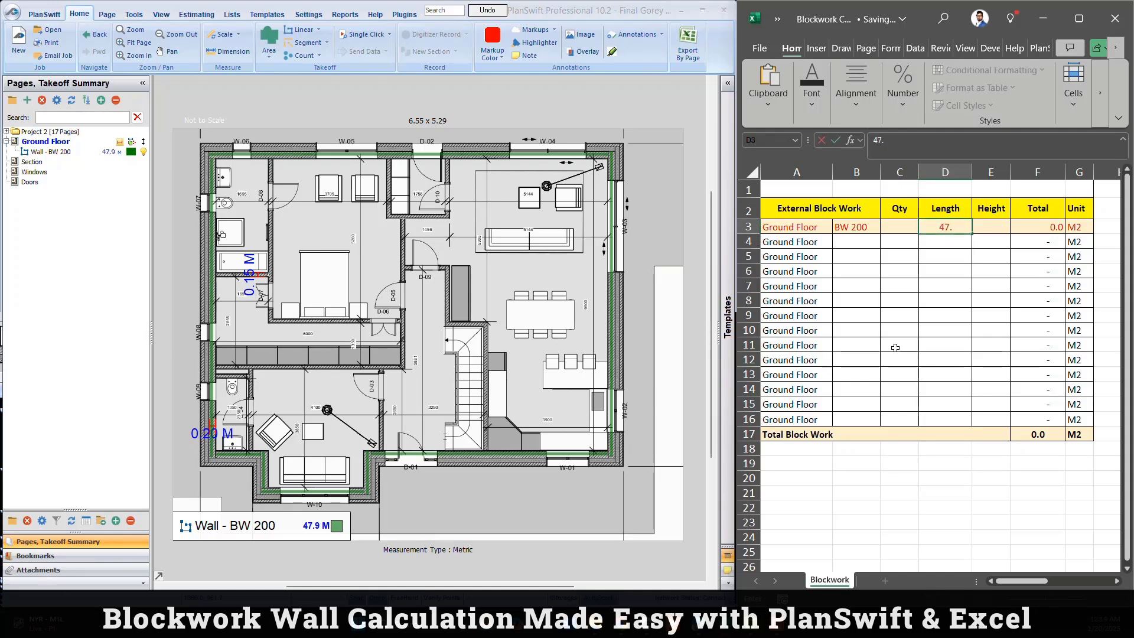
{"action": "key", "text": "Tab"}
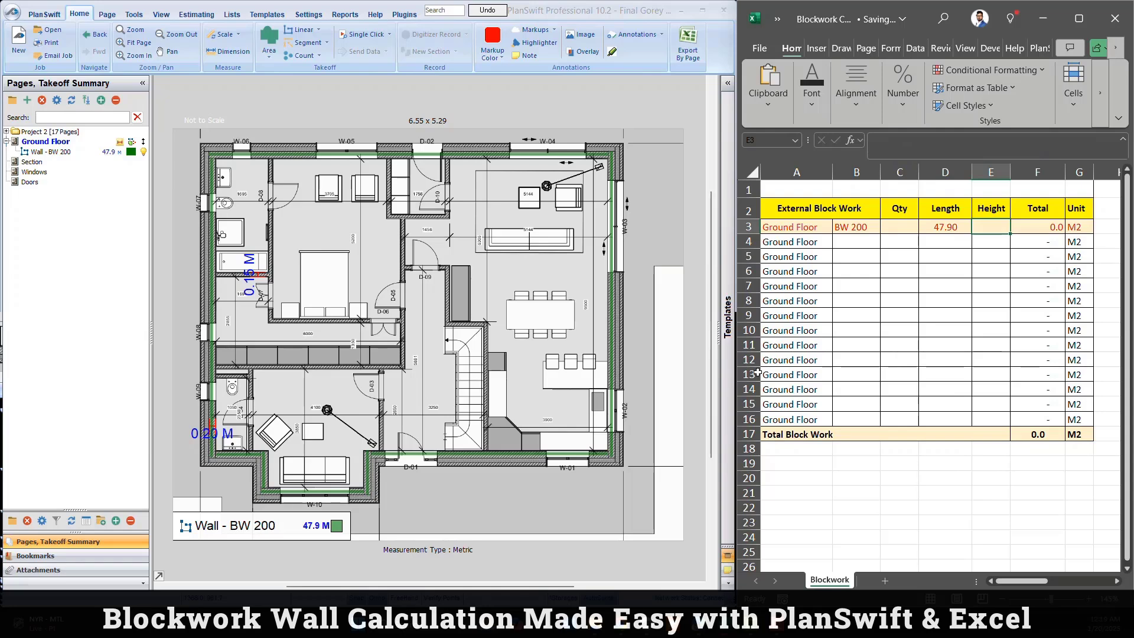
Read the 2700 height on Section CC, enter 2.70 in E3, then reopen the Ground Floor plan
{"action": "left_click", "coordinate": [35, 161]}
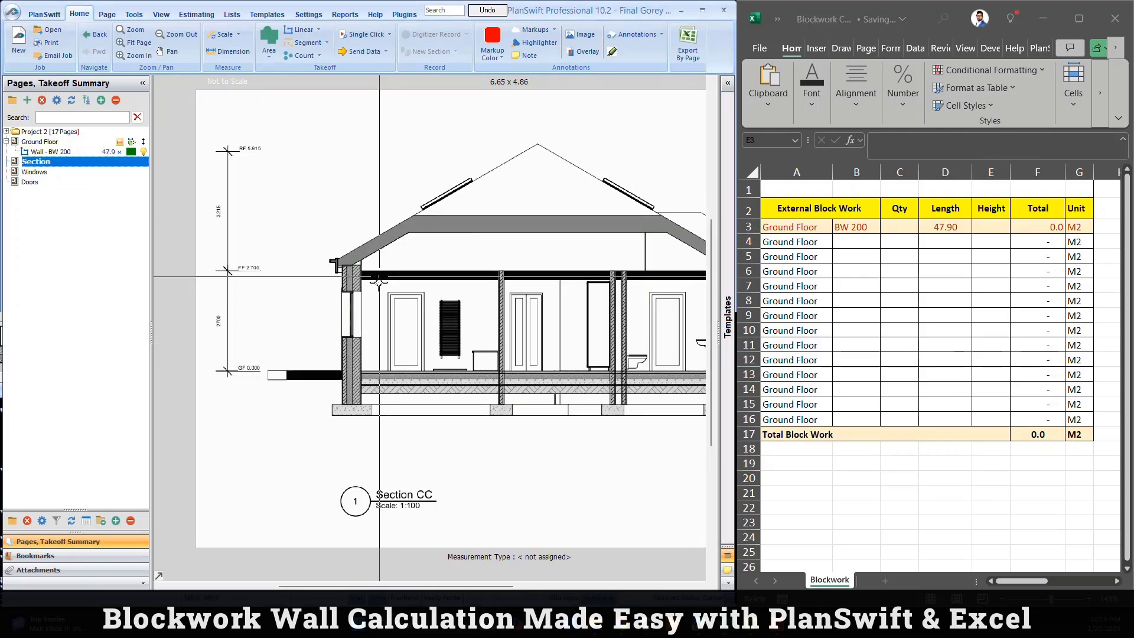
{"action": "scroll", "coordinate": [213, 337], "scroll_direction": "up", "scroll_amount": 2}
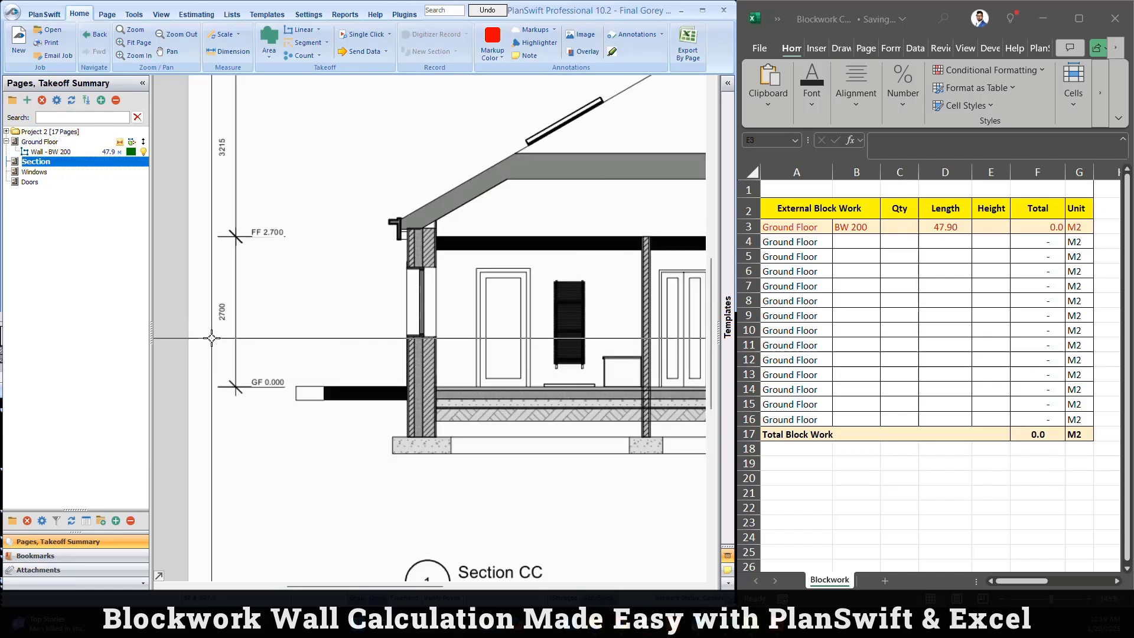
{"action": "left_click", "coordinate": [991, 227]}
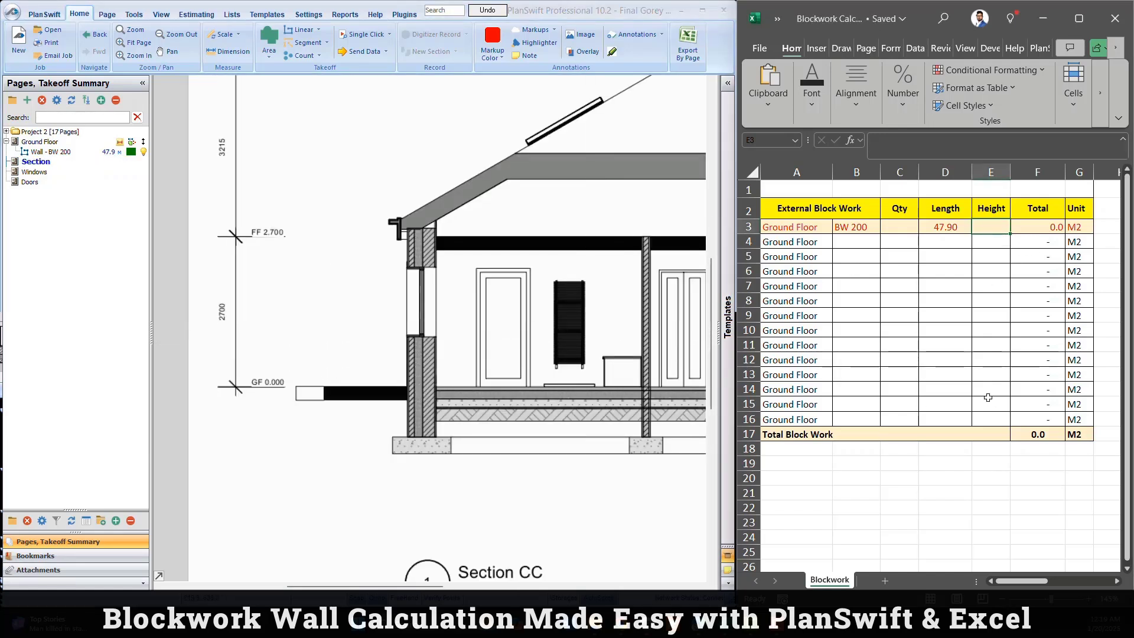
{"action": "type", "text": "2.7"}
{"action": "key", "text": "Return"}
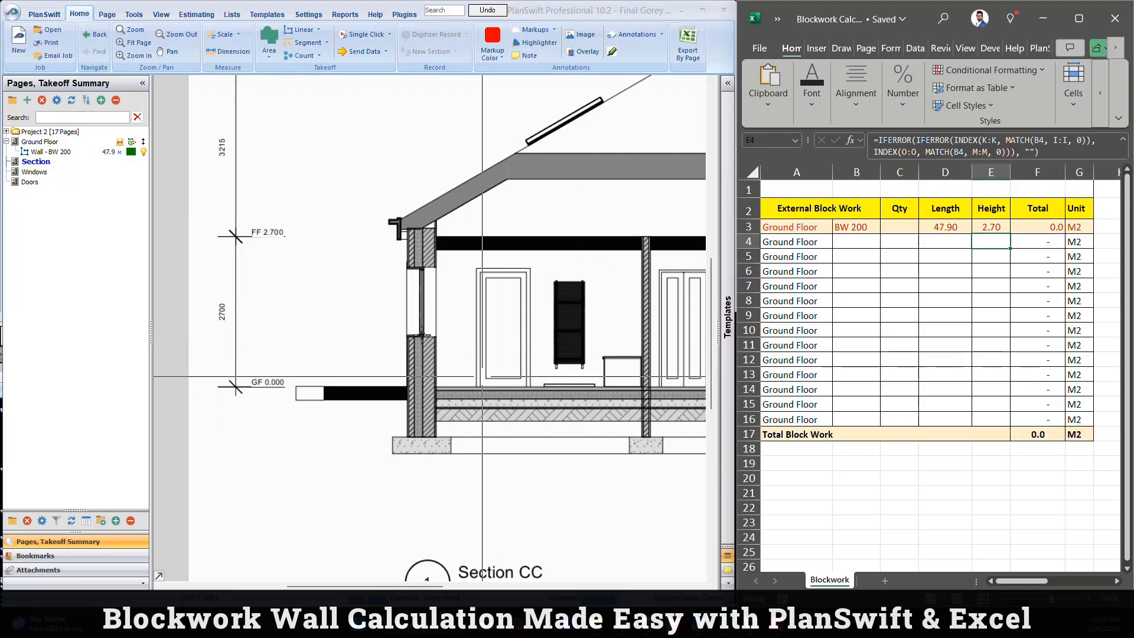
{"action": "left_click", "coordinate": [46, 142]}
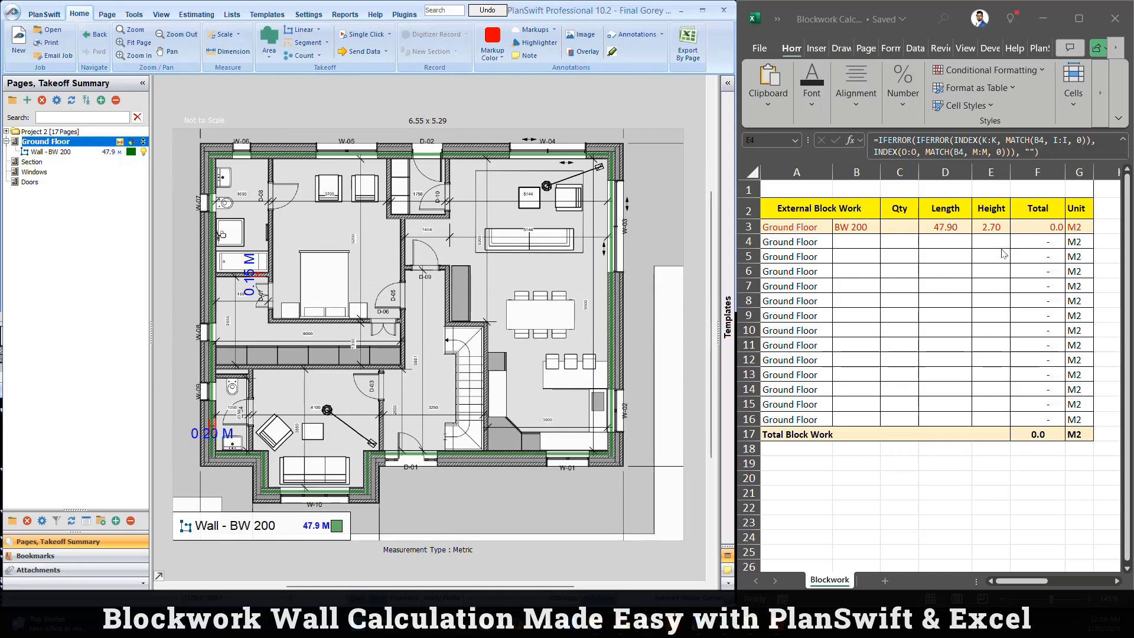
Check F3's =IFERROR(C3*D3*E3, 0) formula and set the C3 quantity to 1, giving 129.3 m2
{"action": "double_click", "coordinate": [1030, 231]}
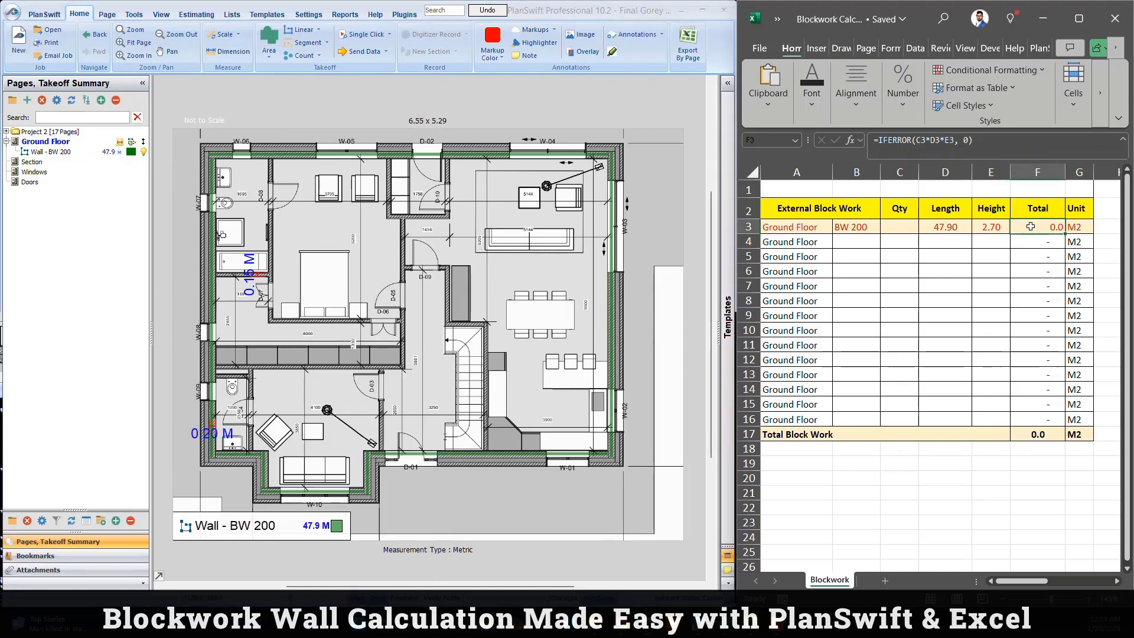
{"action": "left_click", "coordinate": [899, 227]}
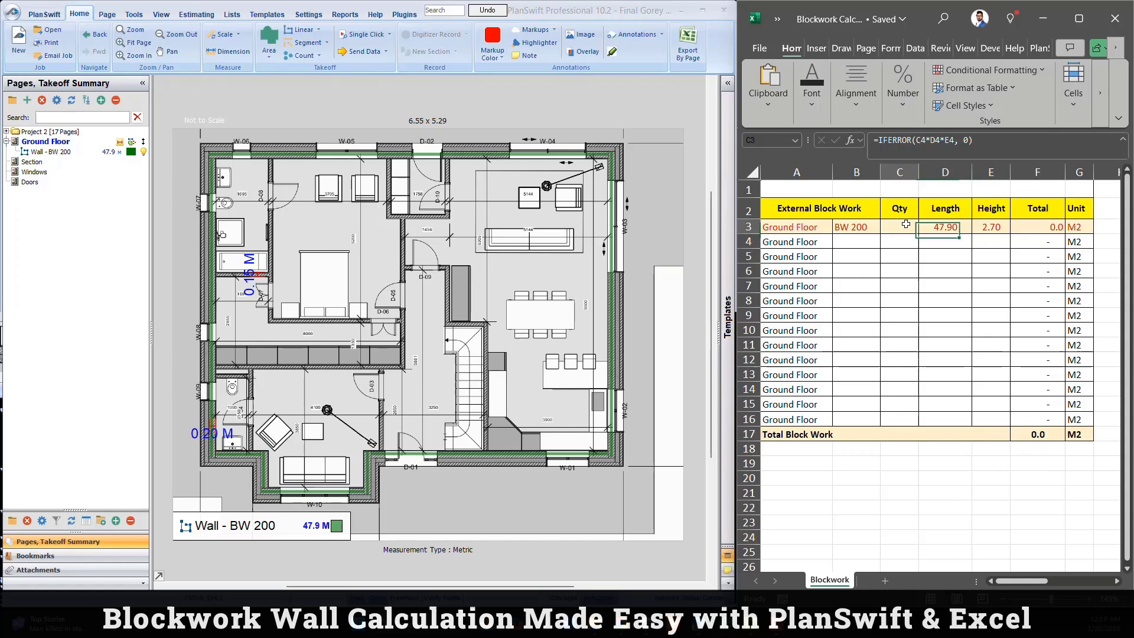
{"action": "type", "text": "1"}
{"action": "key", "text": "Return"}
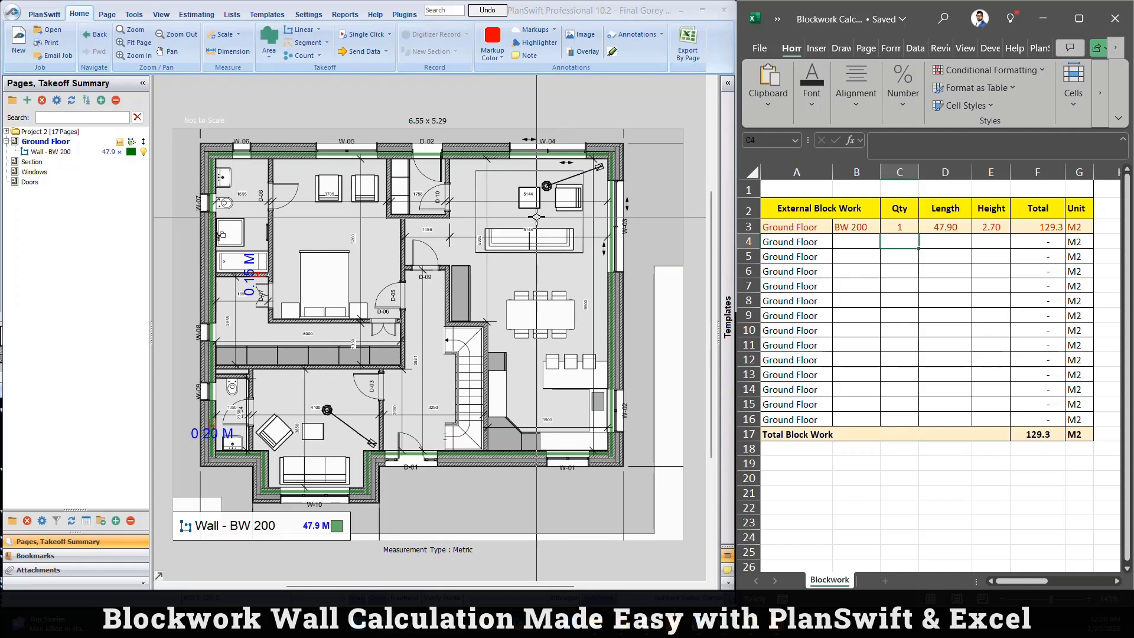
{"action": "left_click_drag", "start_coordinate": [1023, 582], "coordinate": [1086, 583]}
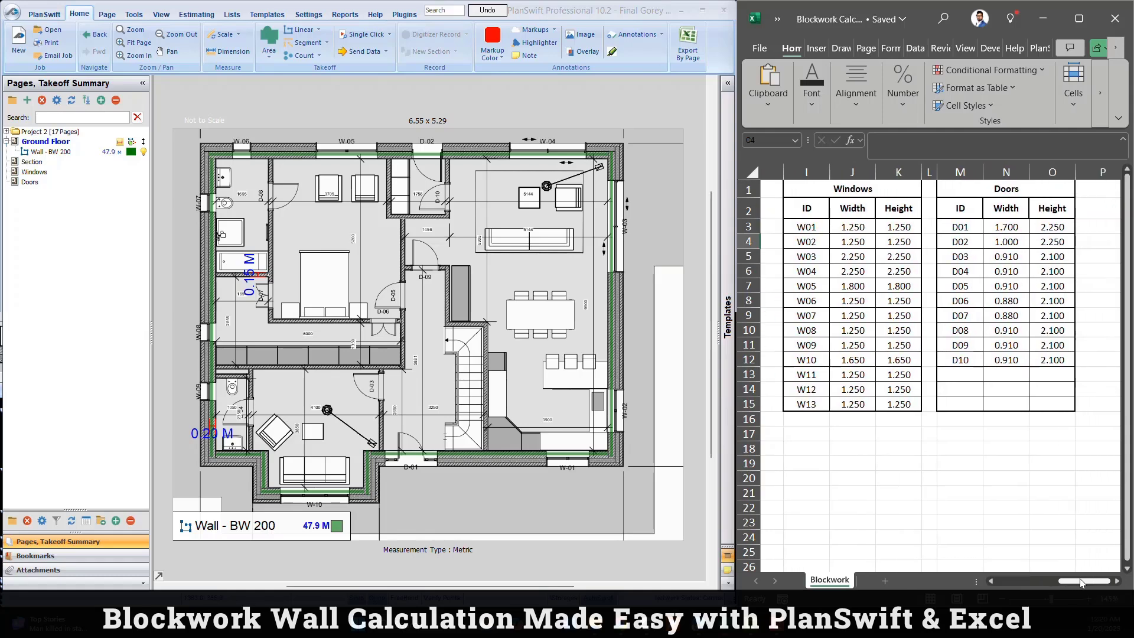
{"action": "left_click", "coordinate": [1005, 271]}
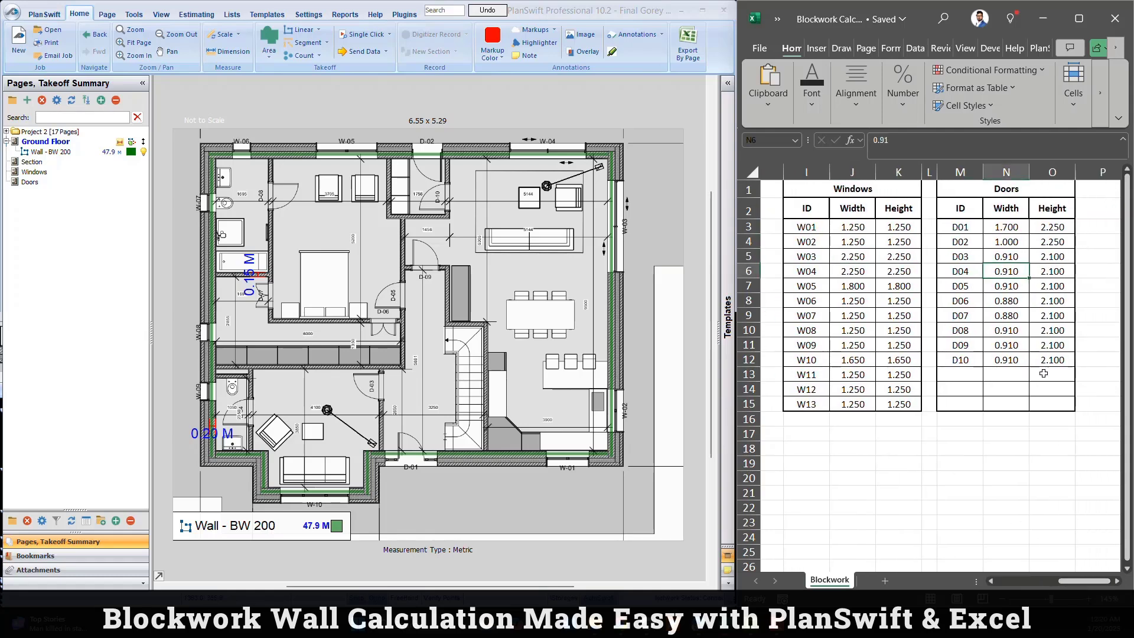
{"action": "left_click_drag", "start_coordinate": [1054, 406], "coordinate": [960, 226]}
{"action": "left_click", "coordinate": [966, 444]}
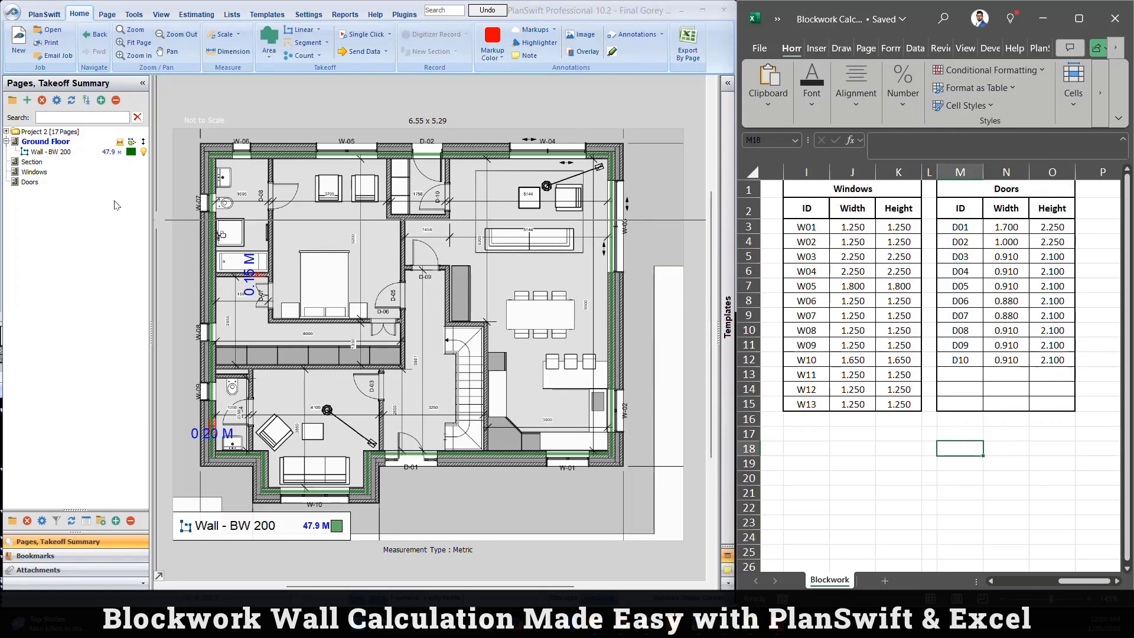
{"action": "left_click", "coordinate": [25, 173]}
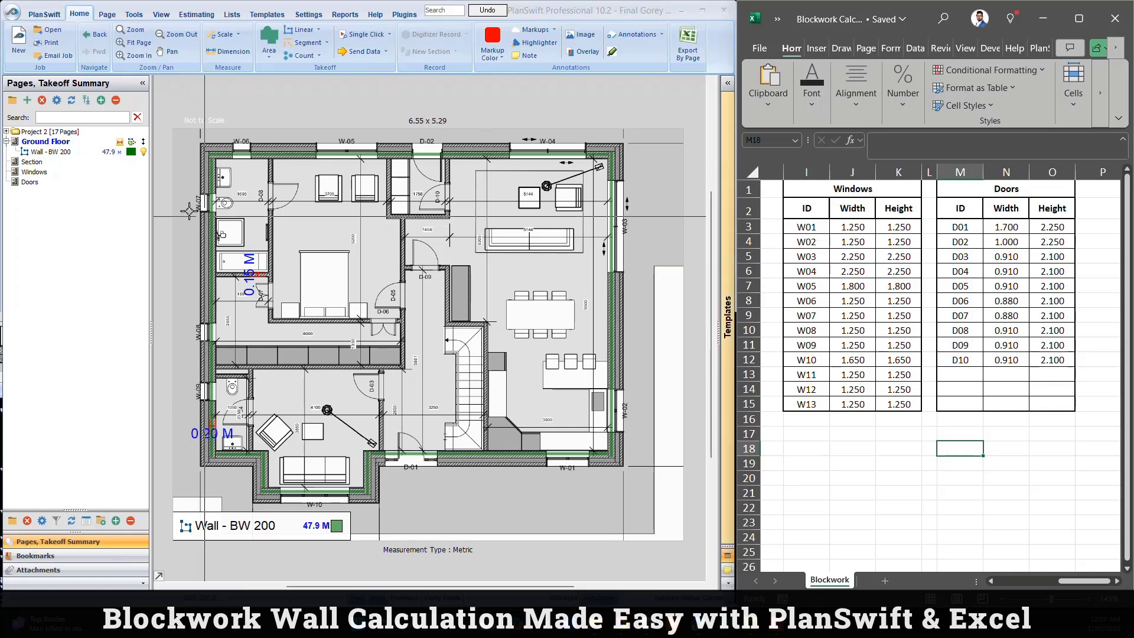
Compare the window schedule with the sheet's Windows table, W01 to W13
{"action": "left_click", "coordinate": [37, 172]}
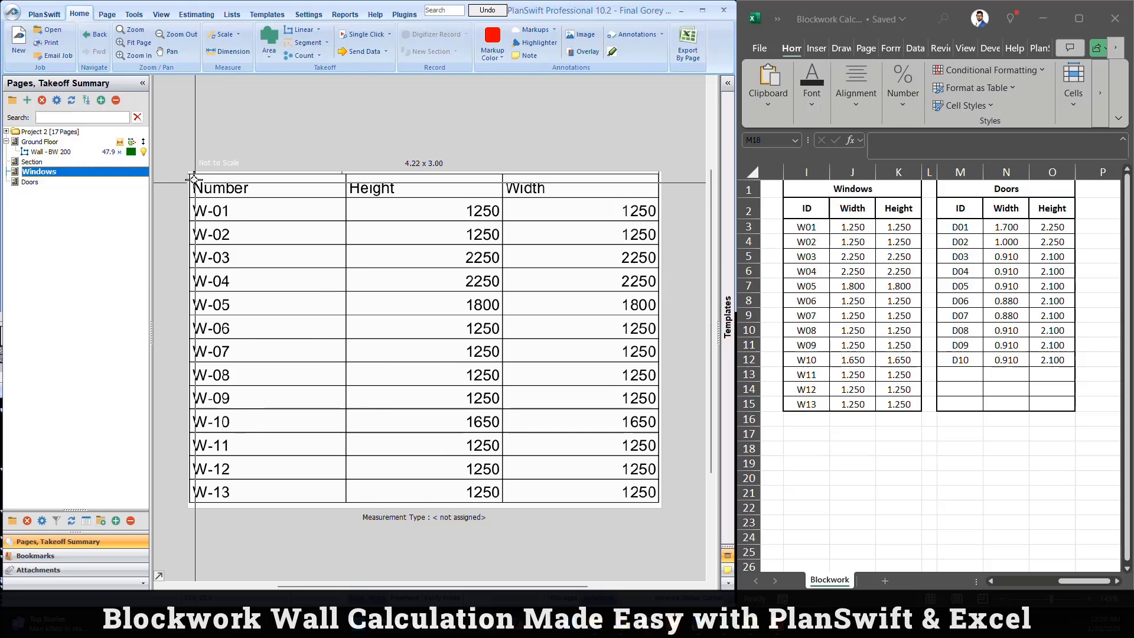
{"action": "left_click_drag", "start_coordinate": [190, 177], "coordinate": [662, 499]}
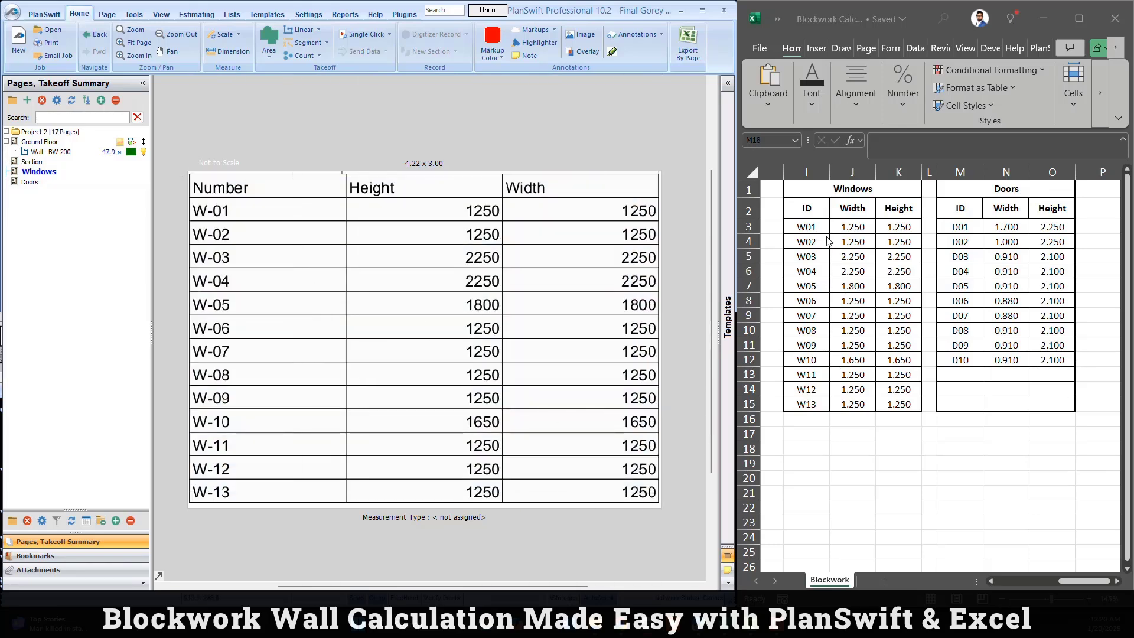
{"action": "left_click", "coordinate": [807, 226]}
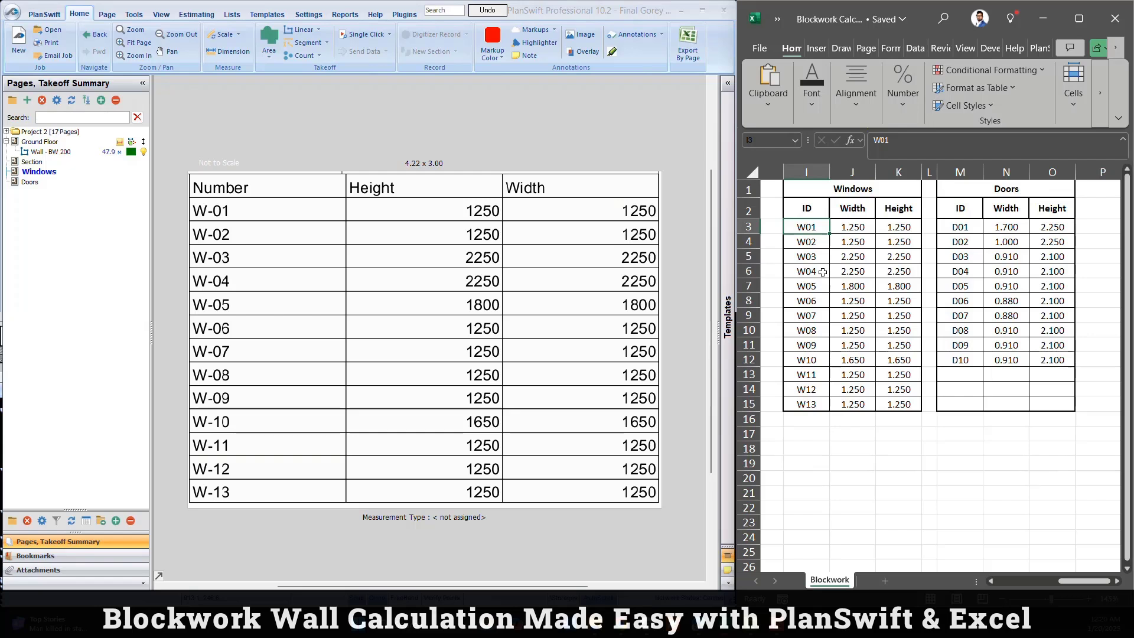
{"action": "left_click_drag", "start_coordinate": [809, 405], "coordinate": [898, 231]}
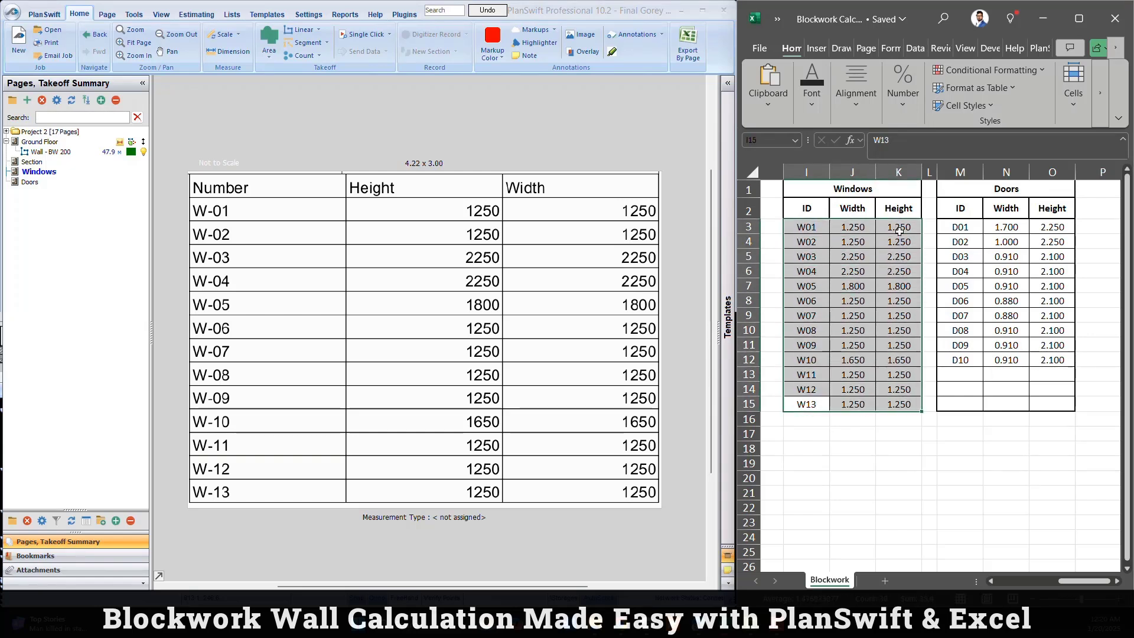
{"action": "left_click", "coordinate": [850, 458]}
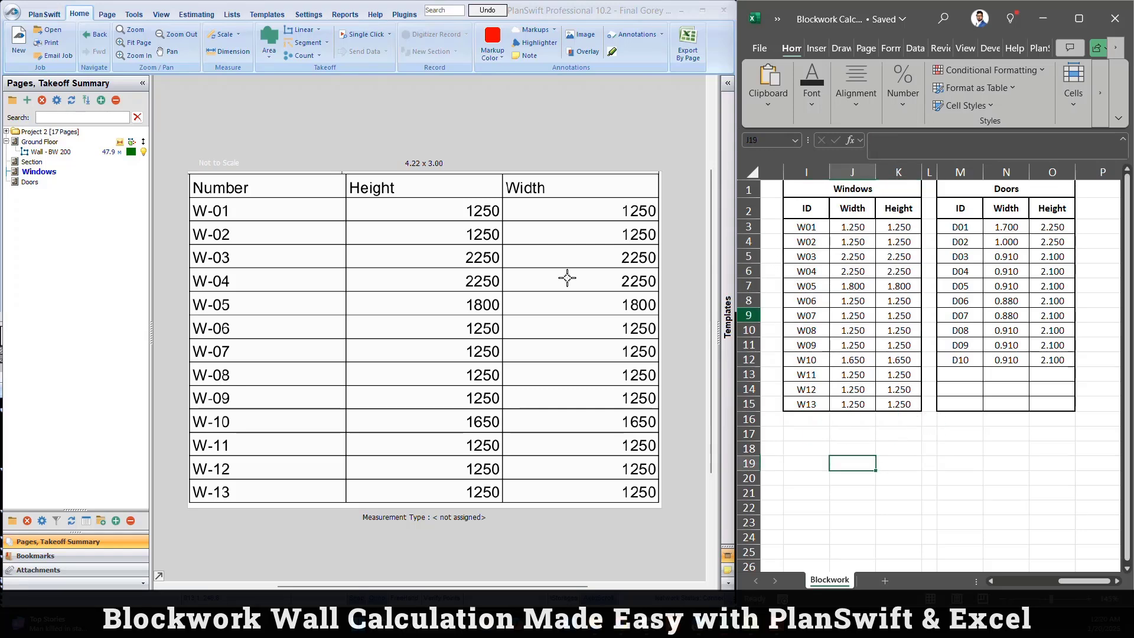
Open the door schedule and compare it with the Doors table, reviewing both lookup tables
{"action": "left_click", "coordinate": [33, 181]}
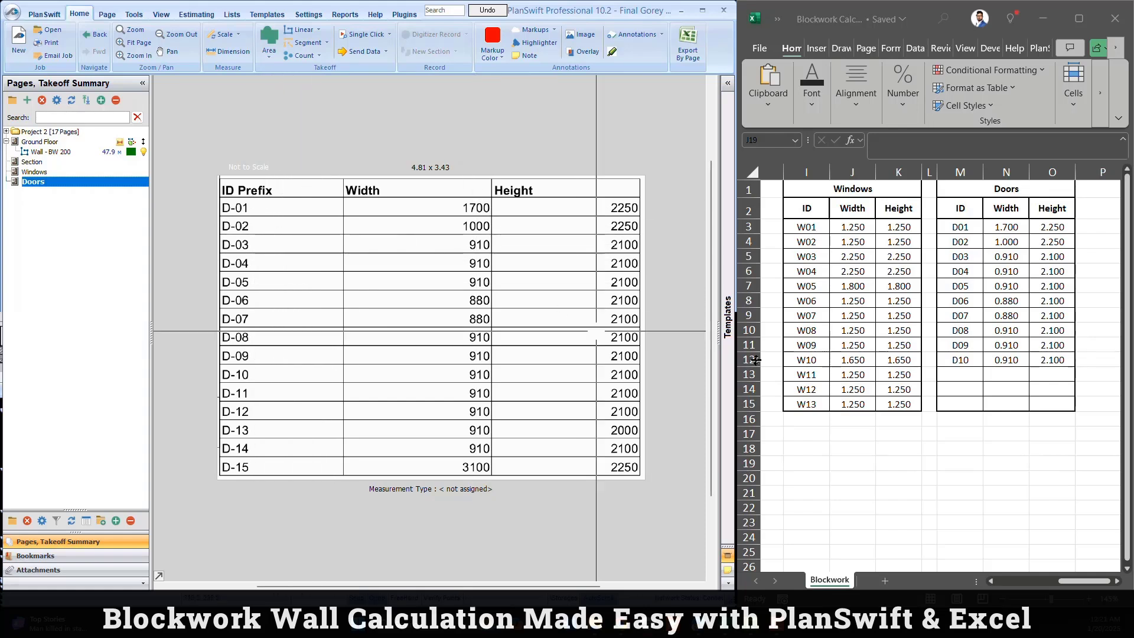
{"action": "key", "text": "alt+Tab"}
{"action": "left_click_drag", "start_coordinate": [948, 205], "coordinate": [1046, 404]}
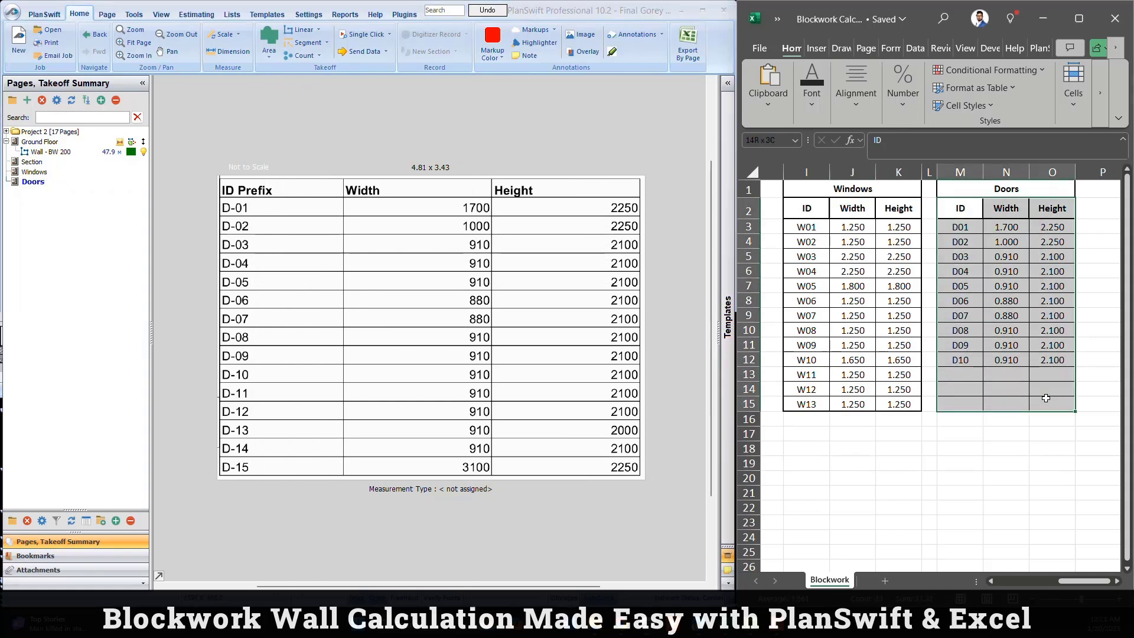
{"action": "left_click", "coordinate": [1052, 448]}
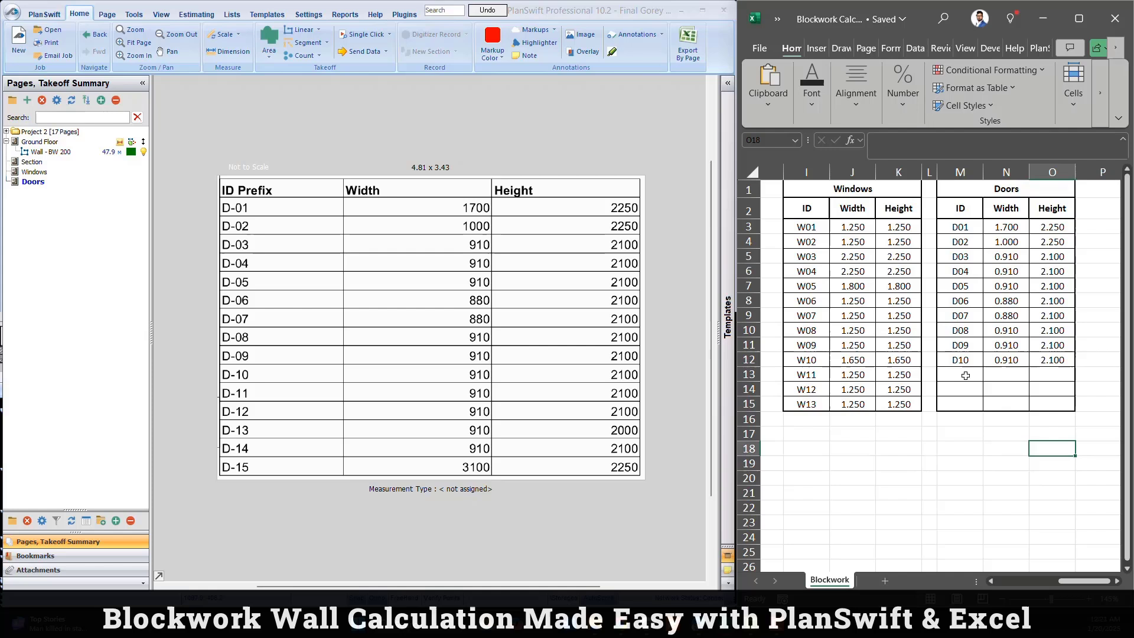
{"action": "left_click", "coordinate": [965, 376]}
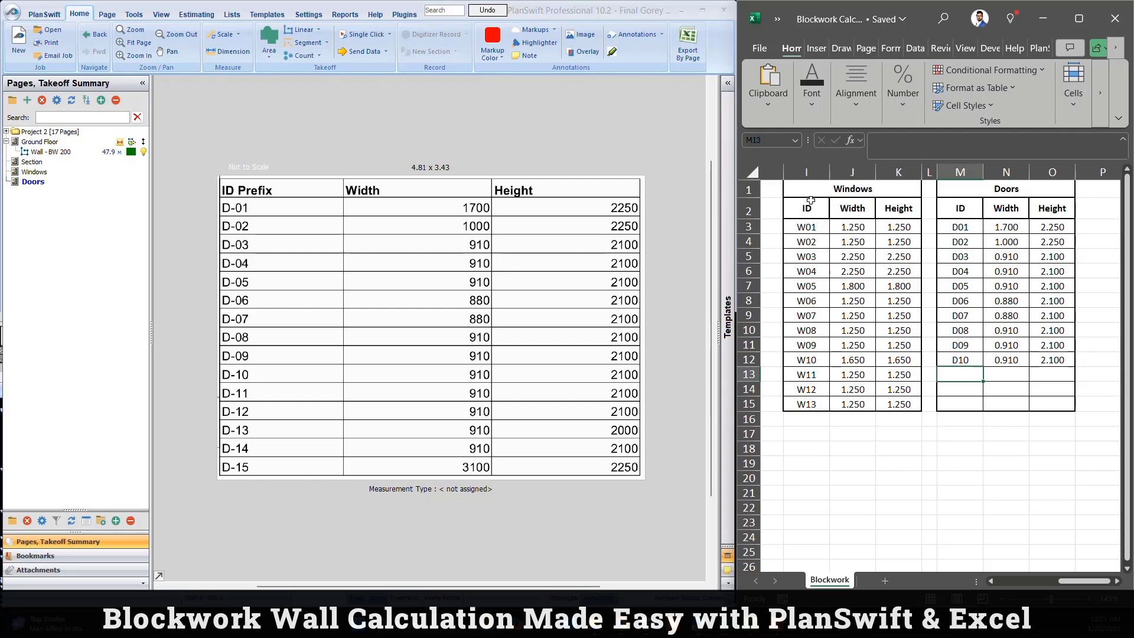
{"action": "left_click_drag", "start_coordinate": [811, 195], "coordinate": [897, 403]}
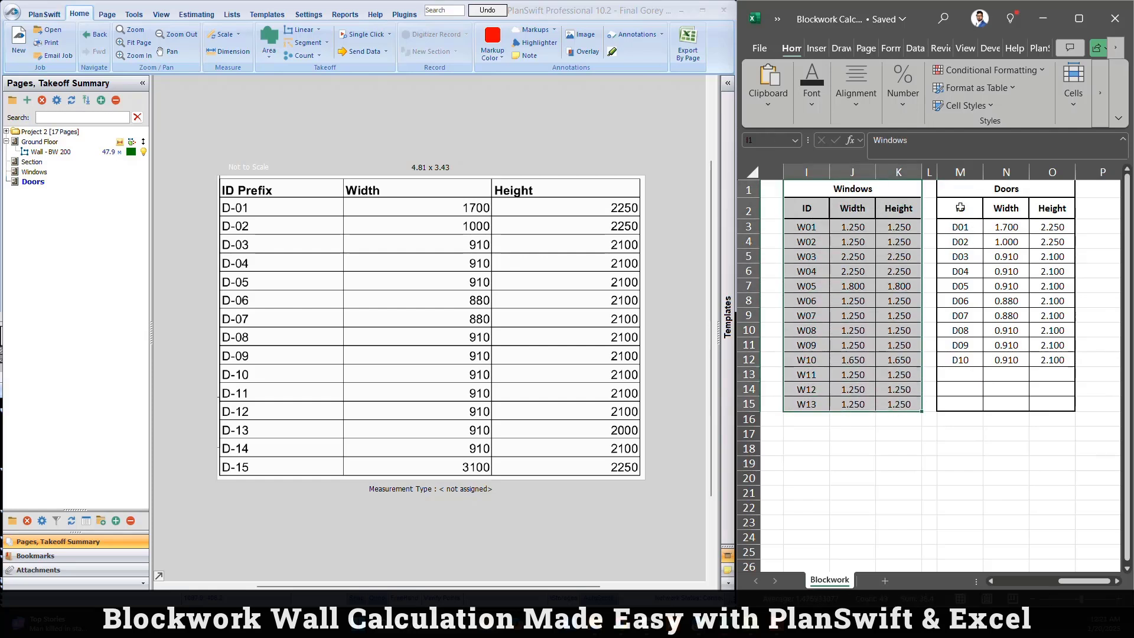
{"action": "left_click_drag", "start_coordinate": [960, 188], "coordinate": [1007, 405]}
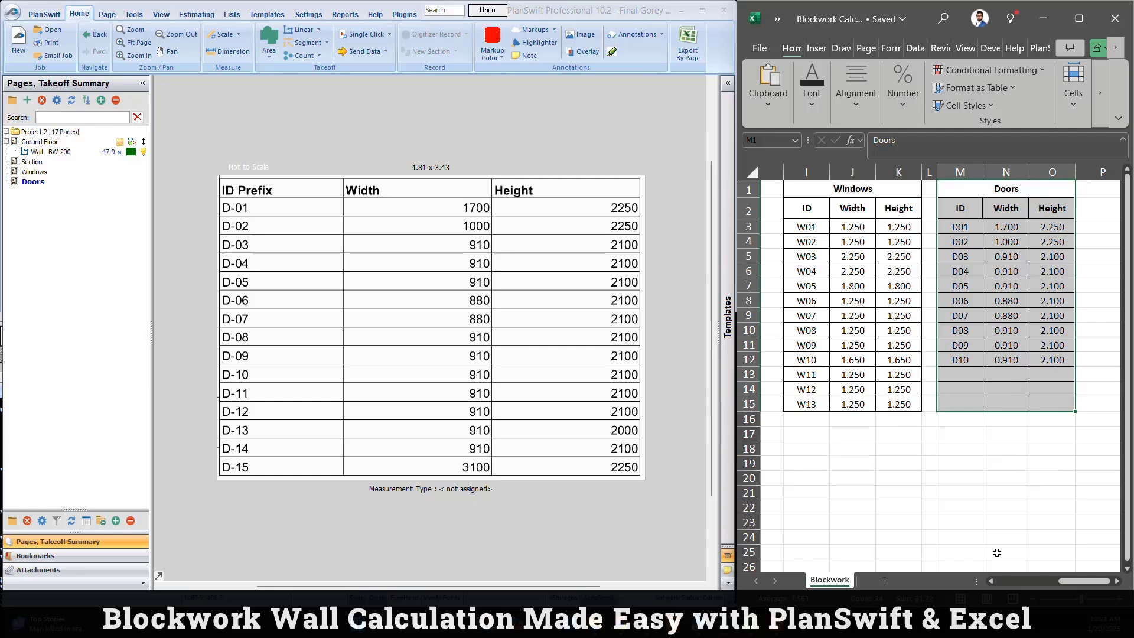
{"action": "left_click_drag", "start_coordinate": [1077, 582], "coordinate": [1003, 581]}
Clear the sheet selection and bring back the Ground Floor plan, zoomed in
{"action": "left_click", "coordinate": [945, 522]}
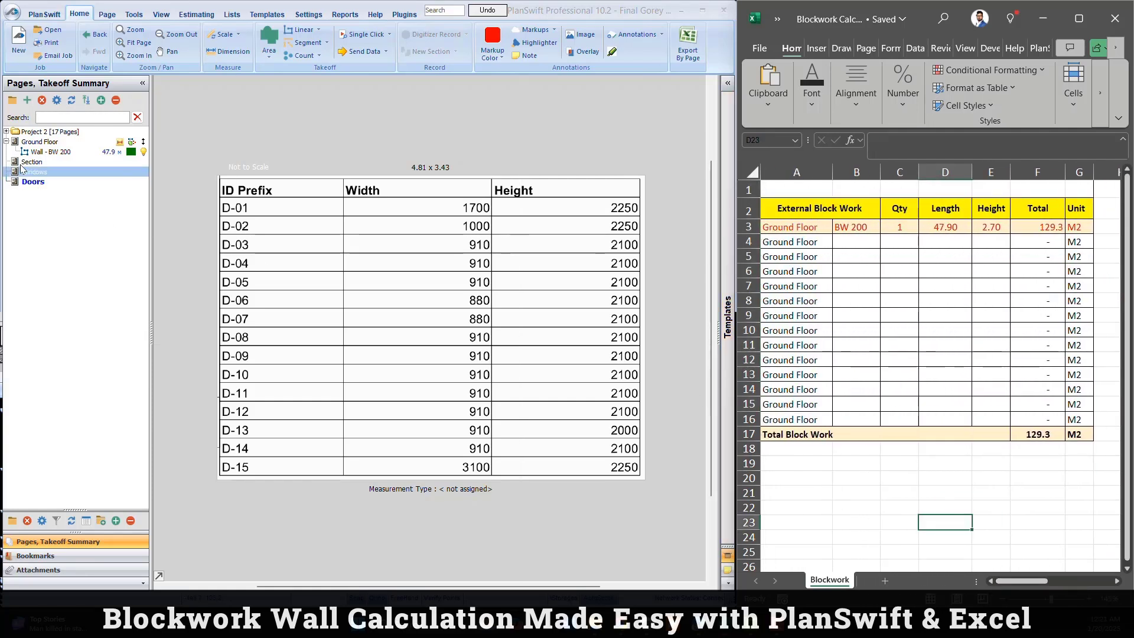
{"action": "left_click", "coordinate": [39, 144]}
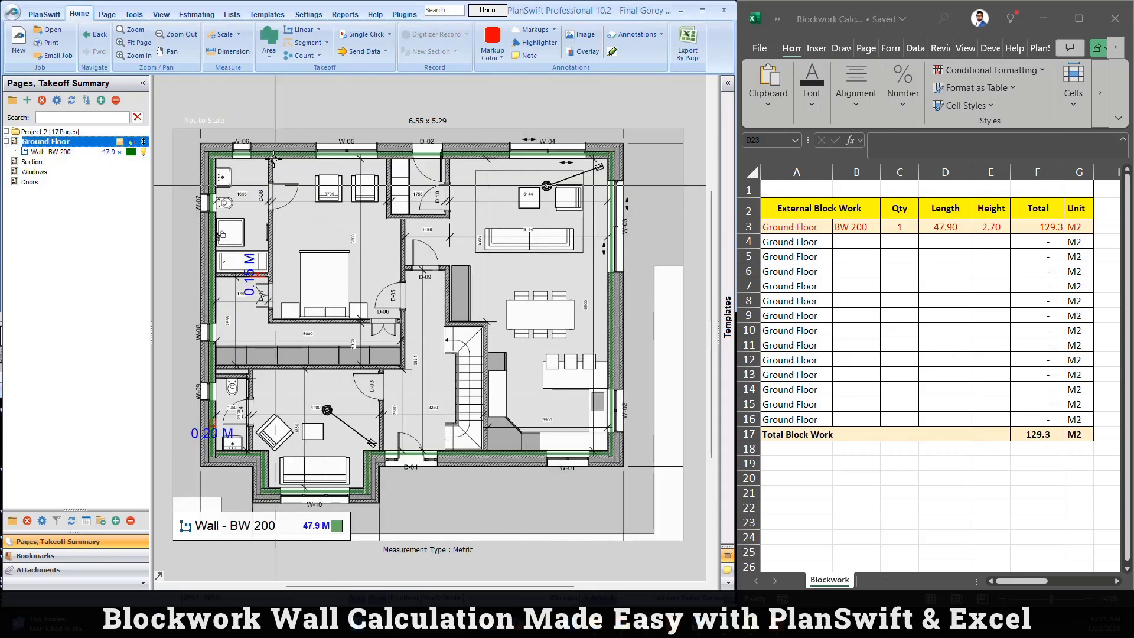
{"action": "key", "text": "alt+Tab"}
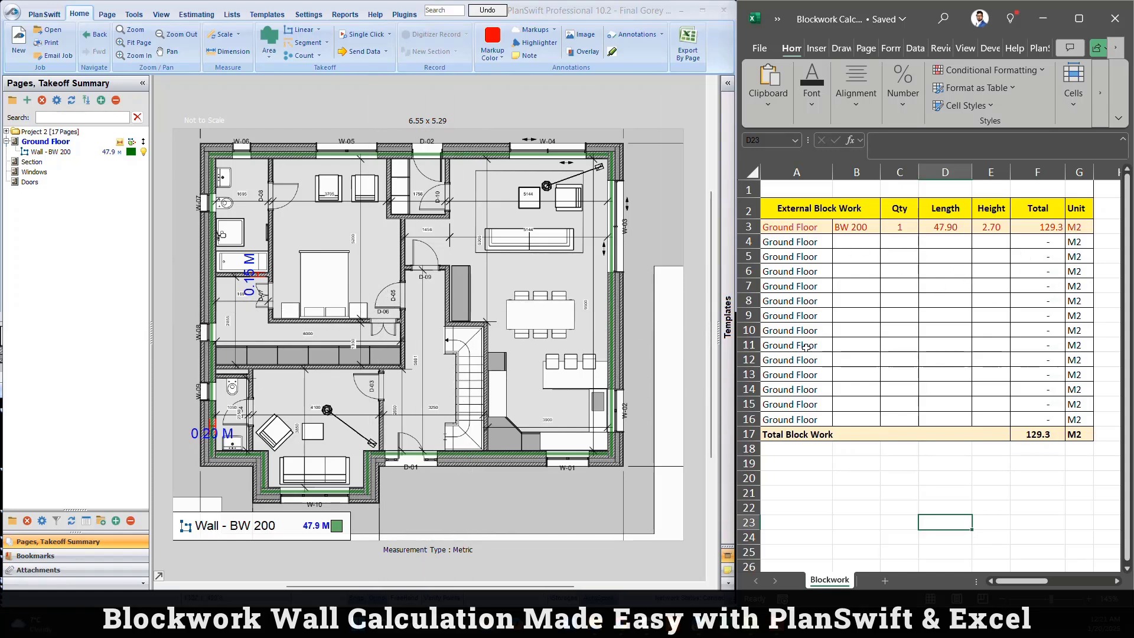
{"action": "scroll", "coordinate": [213, 399], "scroll_direction": "up", "scroll_amount": 3}
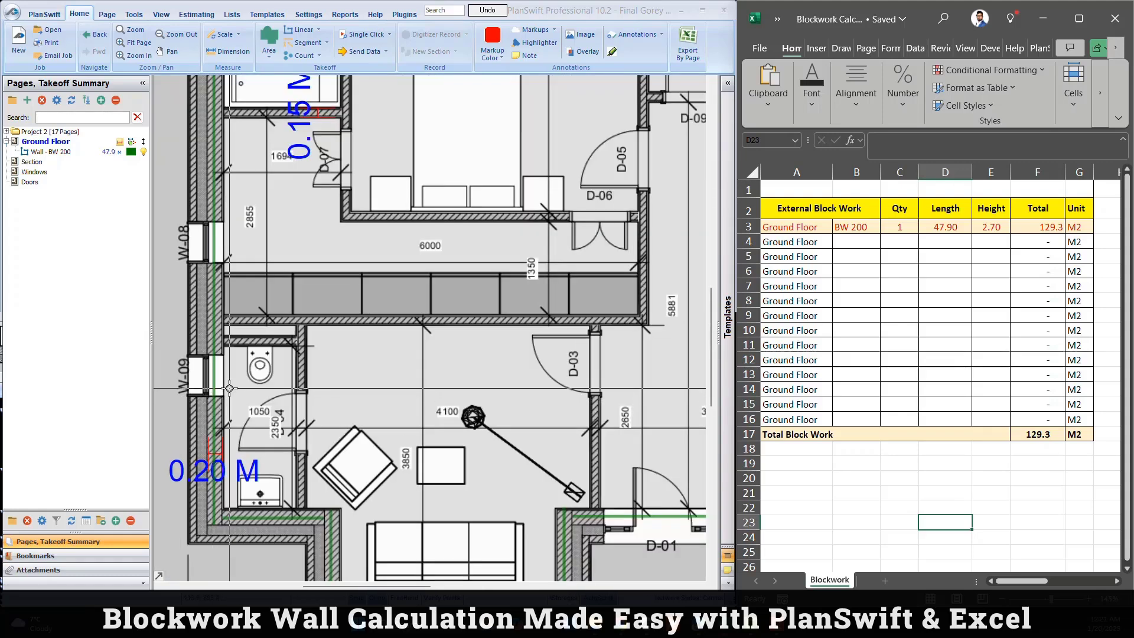
{"action": "scroll", "coordinate": [214, 396], "scroll_direction": "up", "scroll_amount": 1}
{"action": "mouse_move", "coordinate": [216, 392]}
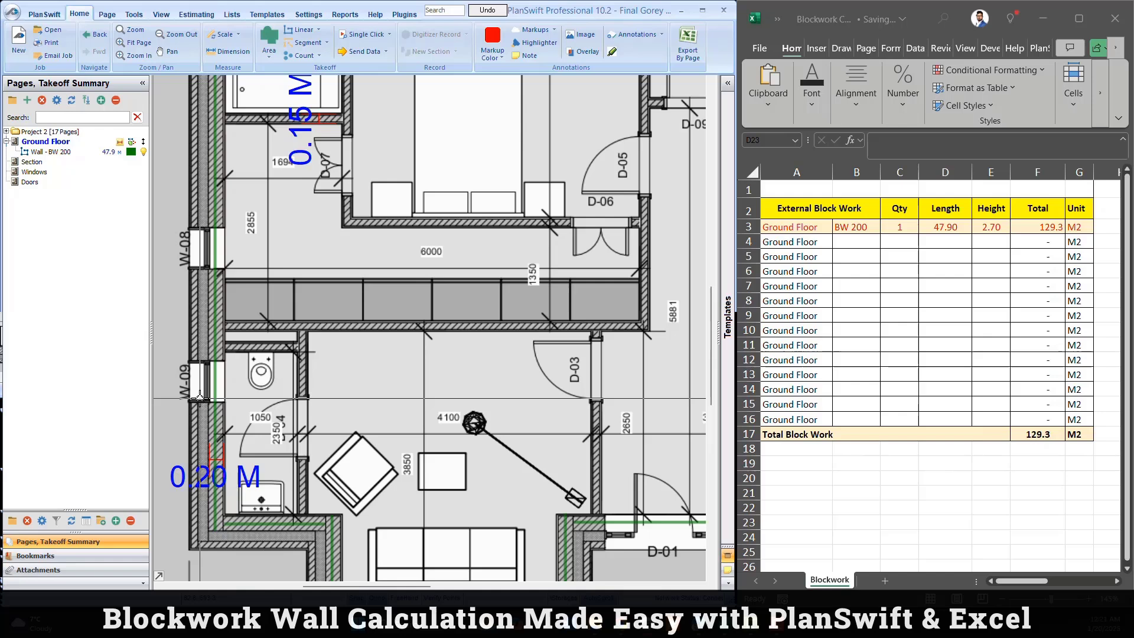
{"action": "key", "text": "alt+Tab"}
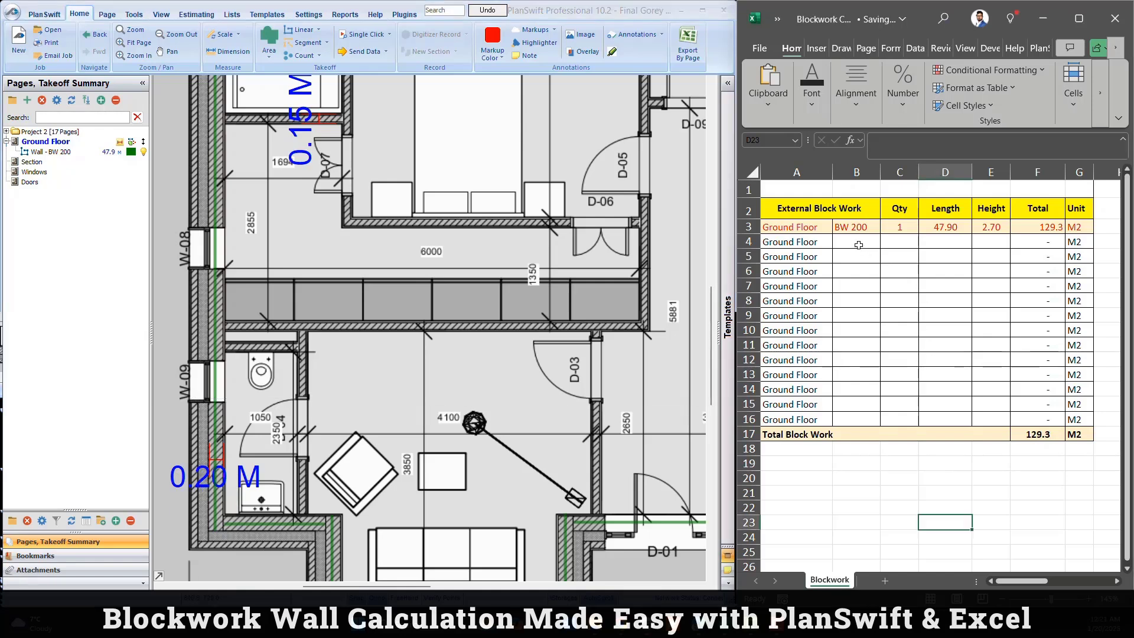
Enter W09 in B4 so its 1.250 length and height are looked up
{"action": "left_click", "coordinate": [858, 244]}
{"action": "type", "text": "W"}
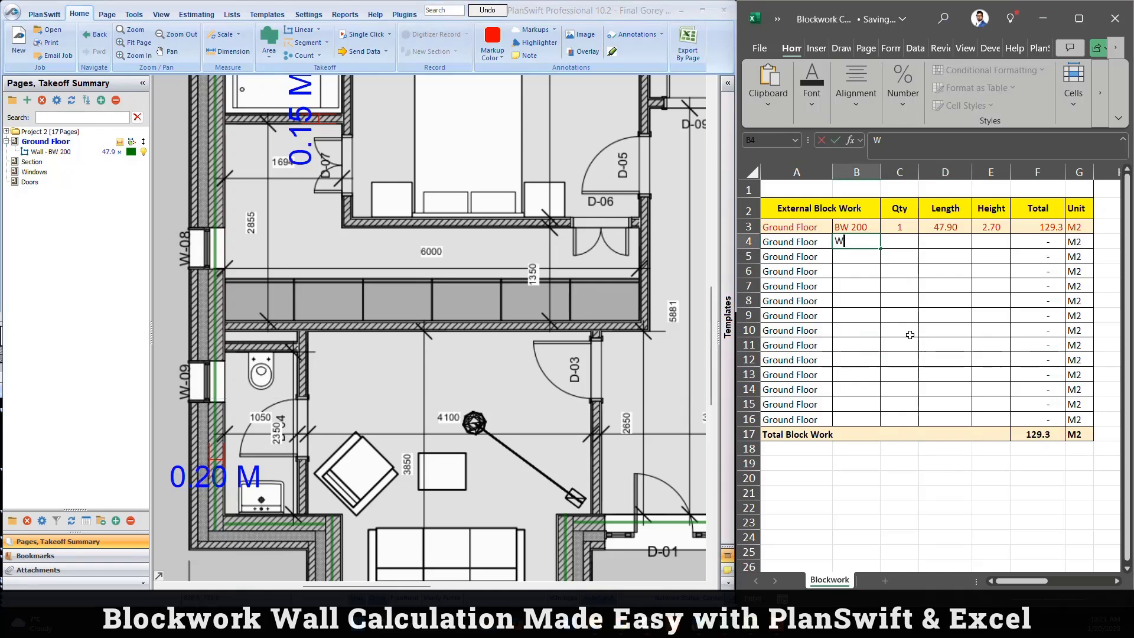
{"action": "type", "text": "09"}
{"action": "key", "text": "Return"}
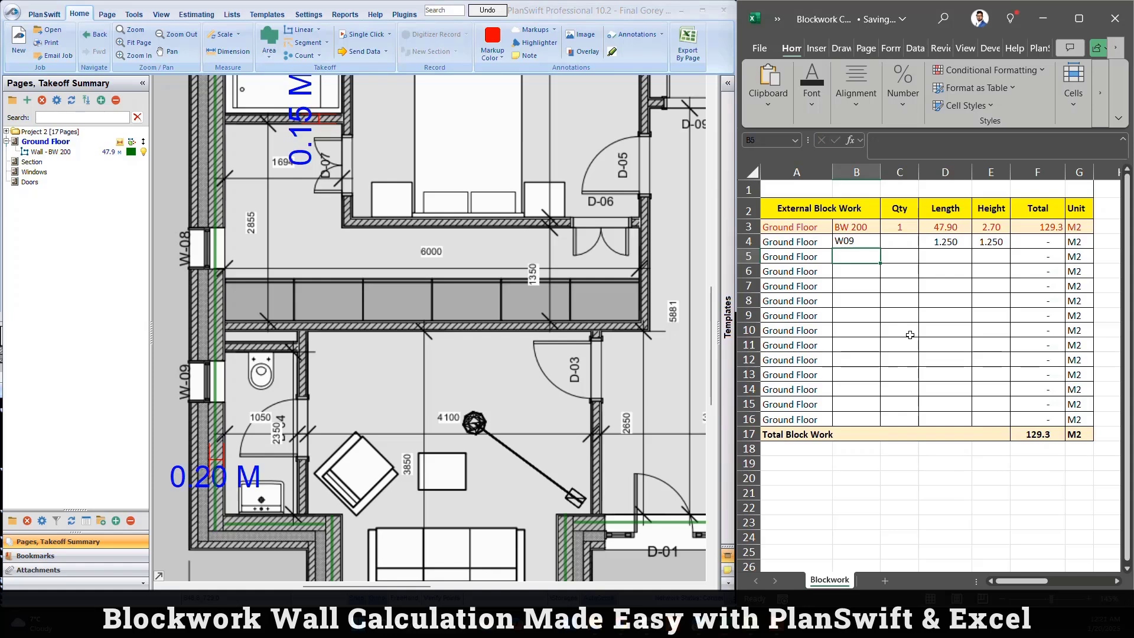
{"action": "key", "text": "Up"}
{"action": "key", "text": "Right"}
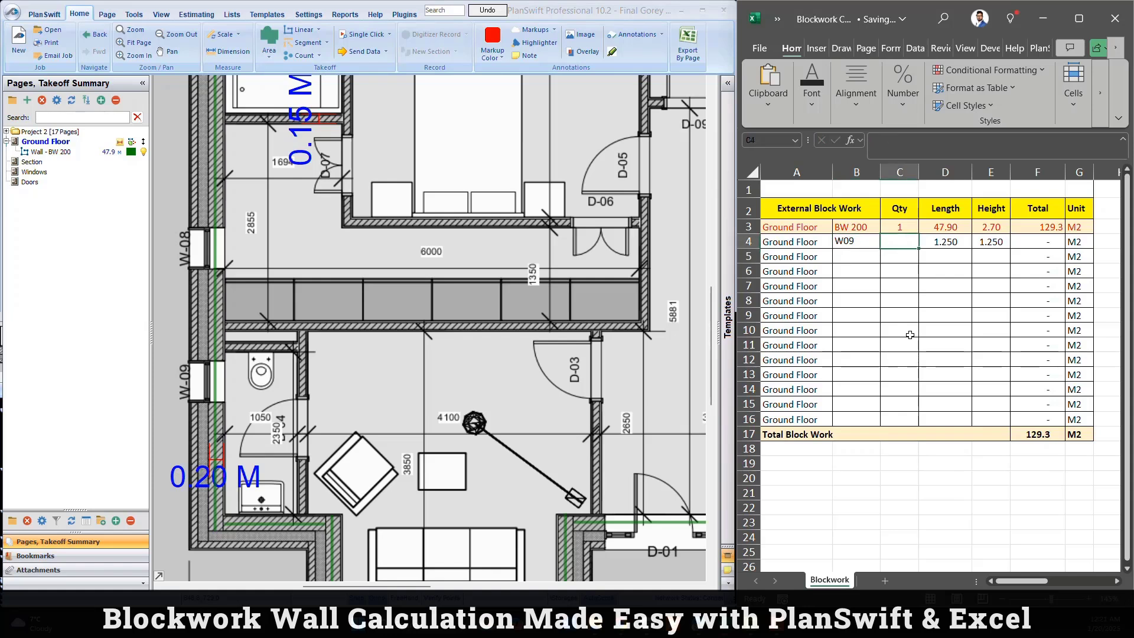
{"action": "left_click", "coordinate": [955, 240]}
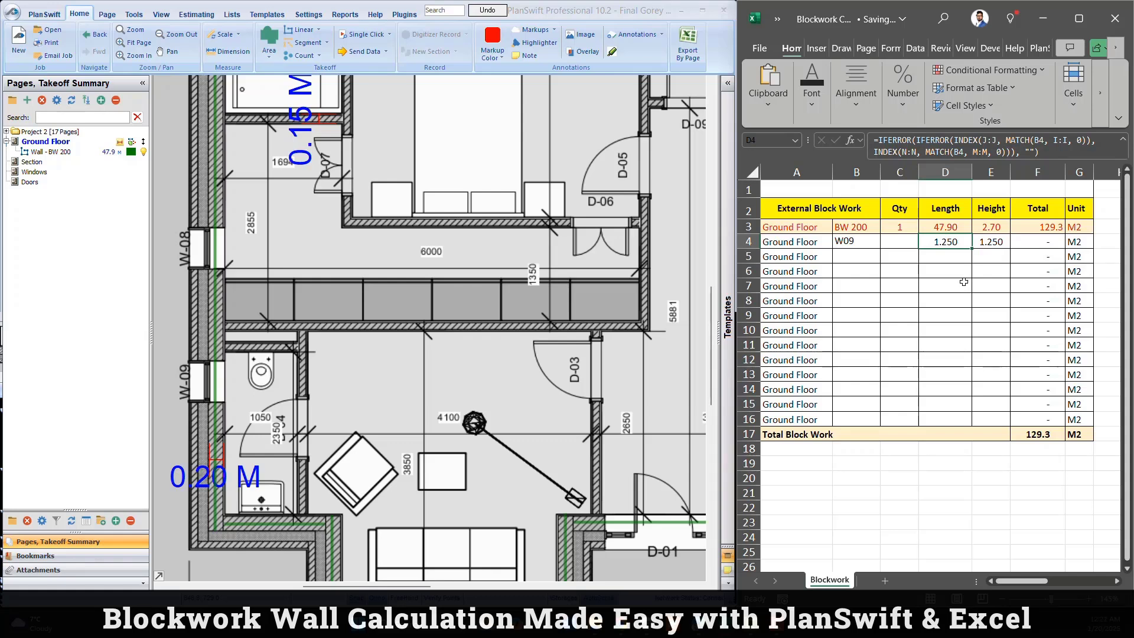
Check the D7 lookup formula, pan the plan to the living and dining area, and select W09's Qty cell
{"action": "left_click", "coordinate": [945, 285]}
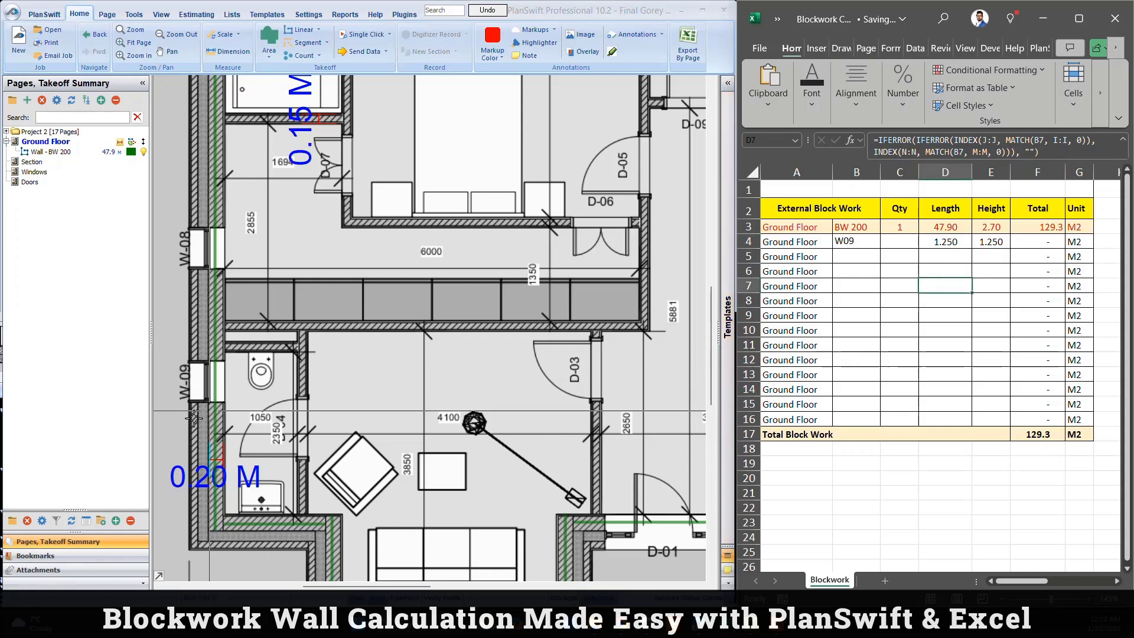
{"action": "scroll", "coordinate": [193, 416], "scroll_direction": "down", "scroll_amount": 2}
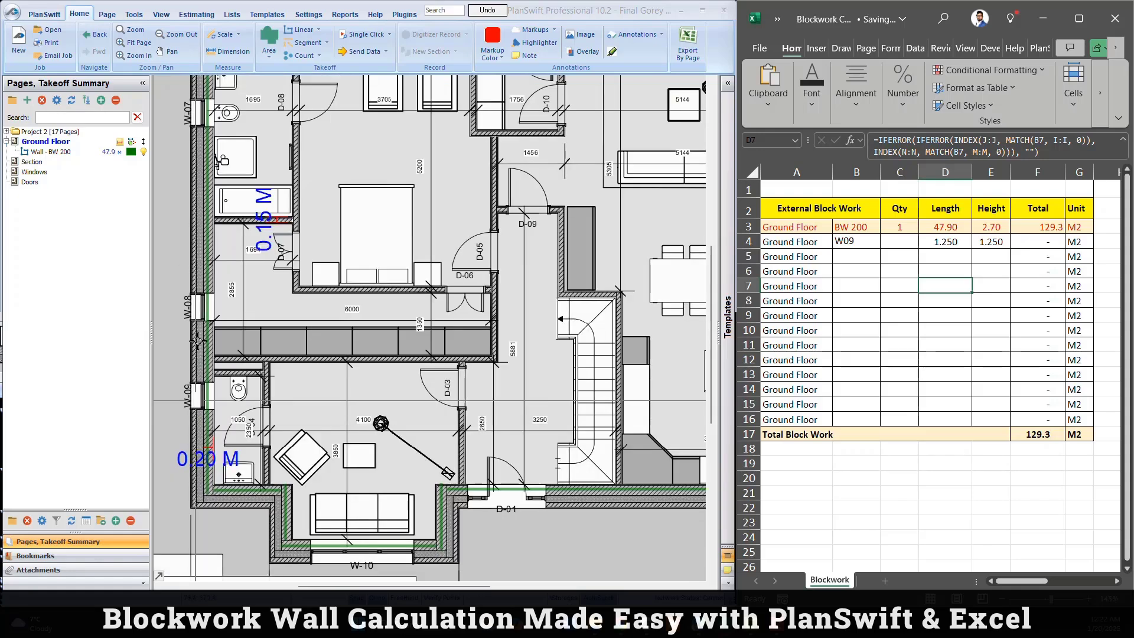
{"action": "mouse_move", "coordinate": [702, 277]}
{"action": "left_mouse_down"}
{"action": "mouse_move", "coordinate": [701, 299]}
{"action": "mouse_move", "coordinate": [483, 278]}
{"action": "mouse_move", "coordinate": [708, 195]}
{"action": "mouse_move", "coordinate": [719, 243]}
{"action": "left_mouse_up"}
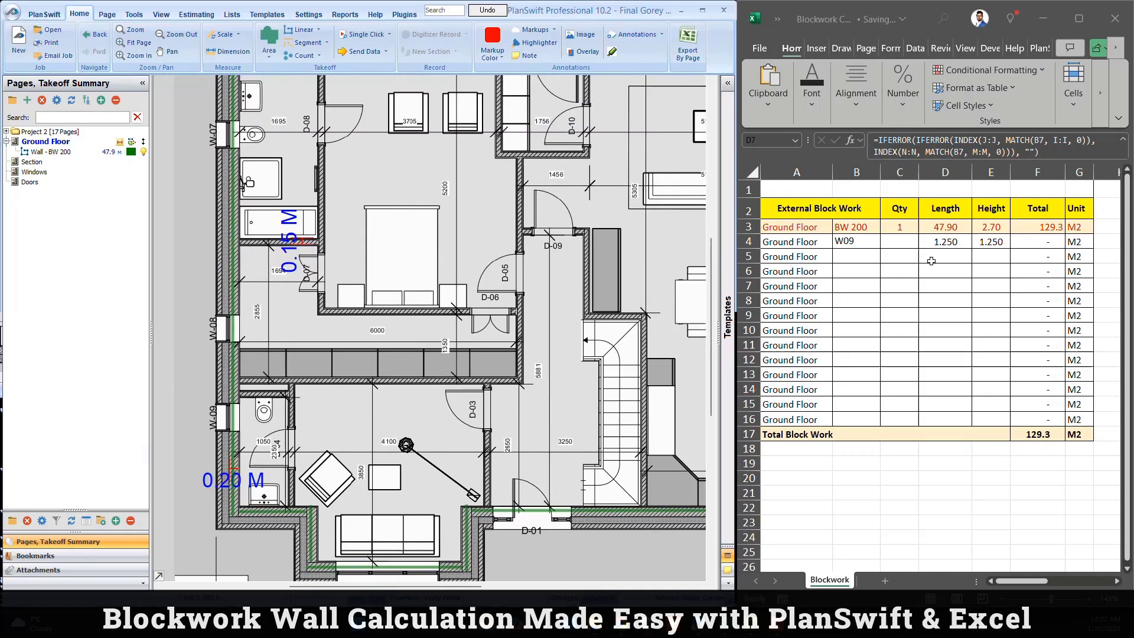
{"action": "left_click", "coordinate": [903, 240]}
{"action": "left_click", "coordinate": [903, 240]}
Set the W09 quantity to -1 and check the F4 total formula
{"action": "type", "text": "-1"}
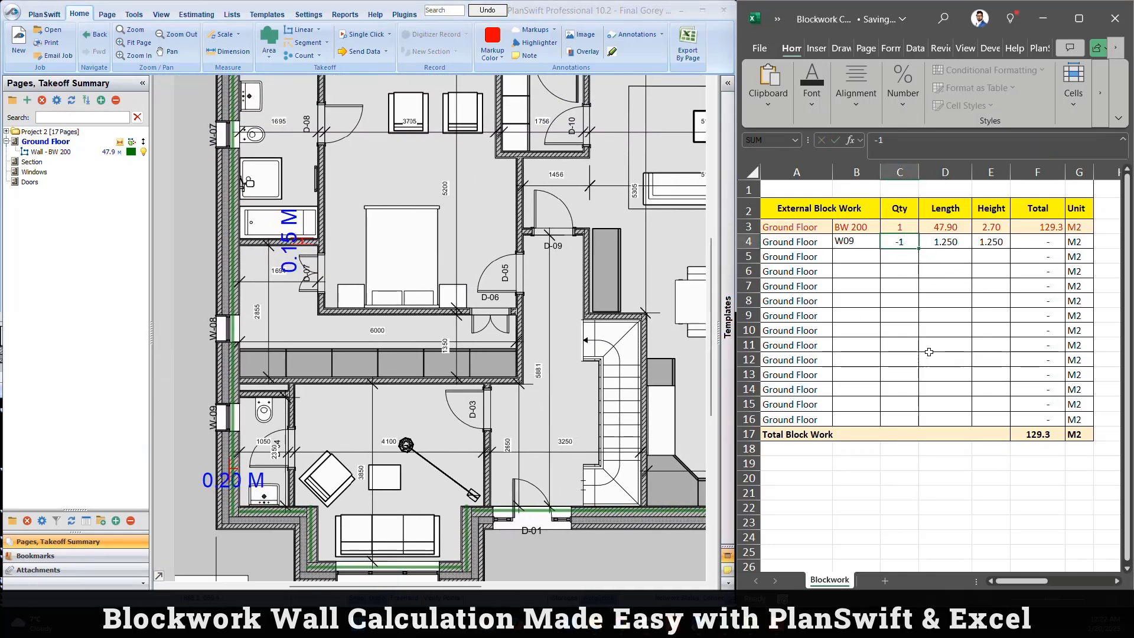
{"action": "key", "text": "Return"}
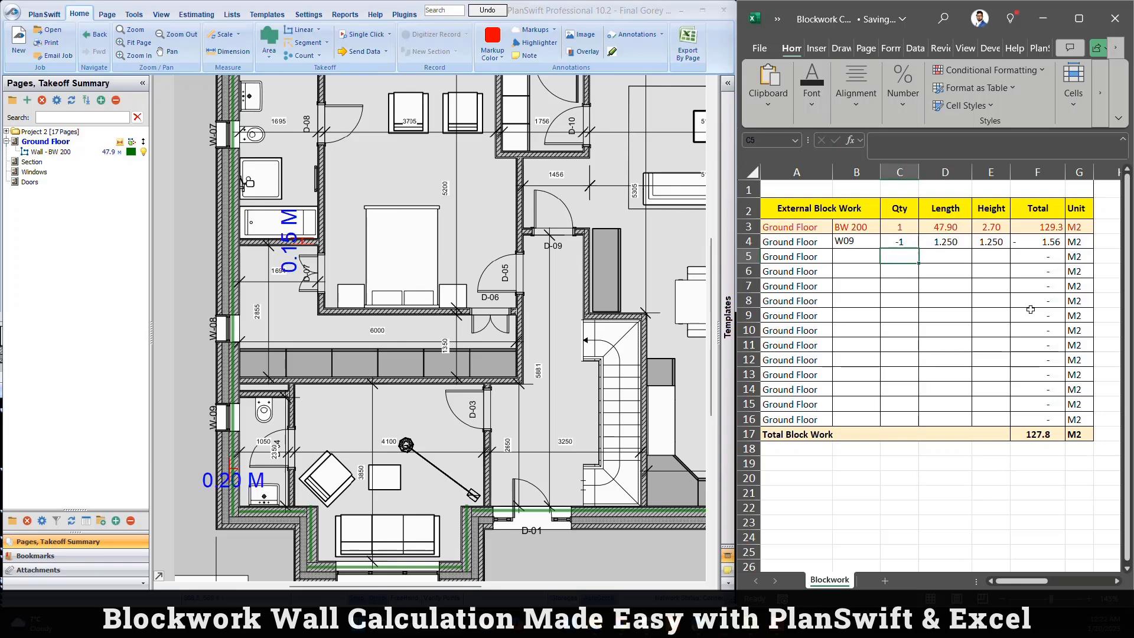
{"action": "double_click", "coordinate": [1048, 245]}
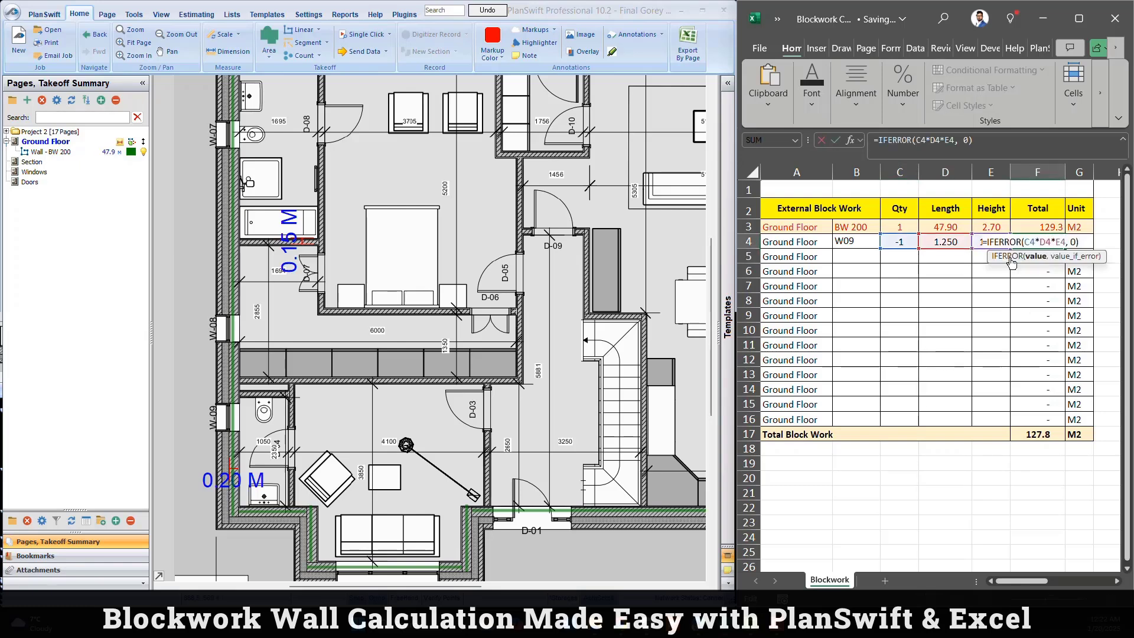
{"action": "key", "text": "Return"}
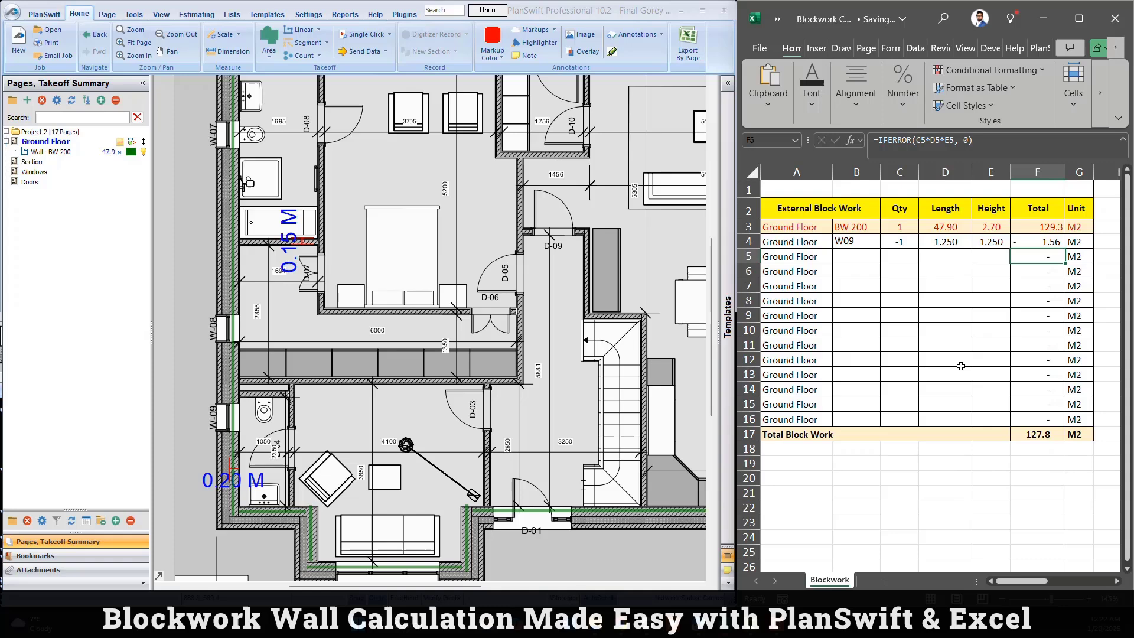
Try filling the window series down from W09, then undo the unwanted W10–W14 entries
{"action": "scroll", "coordinate": [488, 201], "scroll_direction": "up", "scroll_amount": 4}
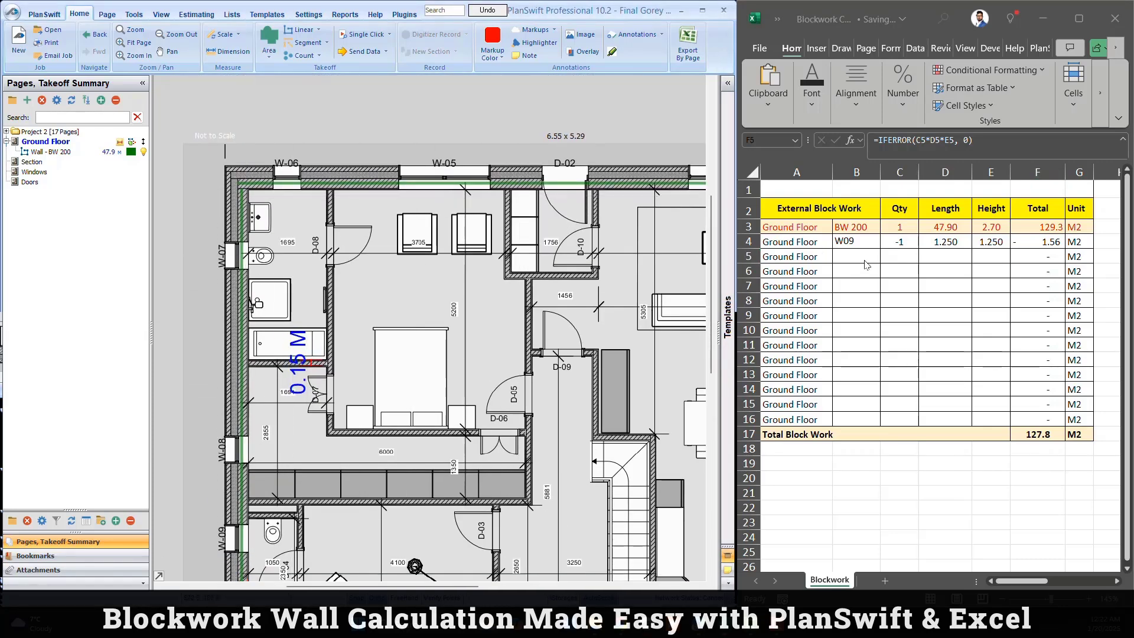
{"action": "left_click", "coordinate": [856, 242]}
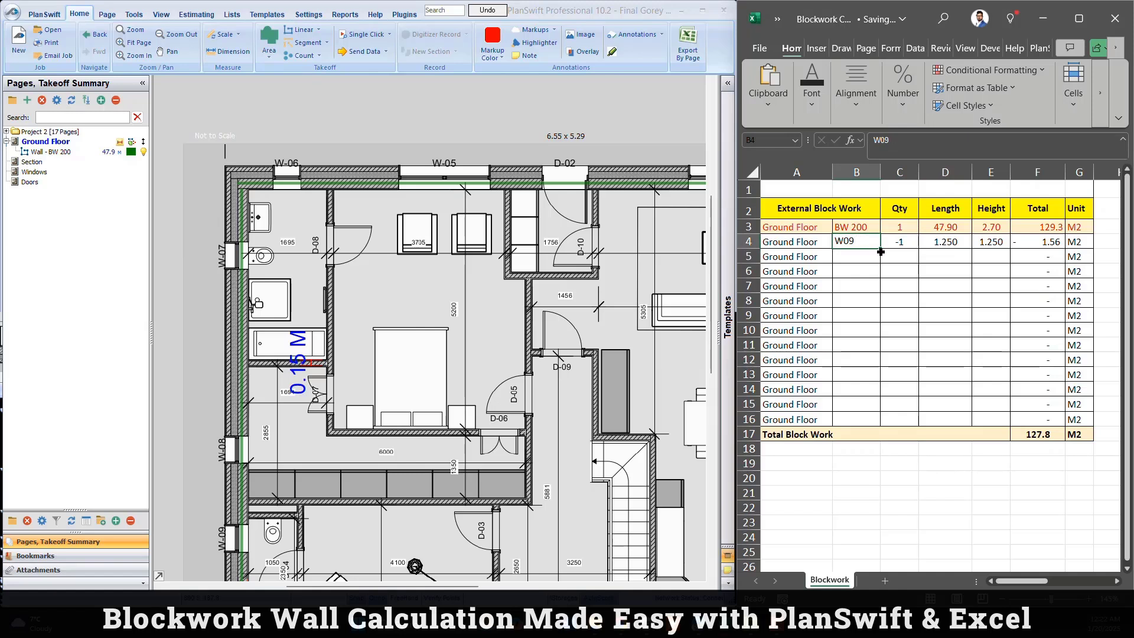
{"action": "left_click_drag", "start_coordinate": [880, 252], "coordinate": [885, 321]}
{"action": "left_click", "coordinate": [868, 372]}
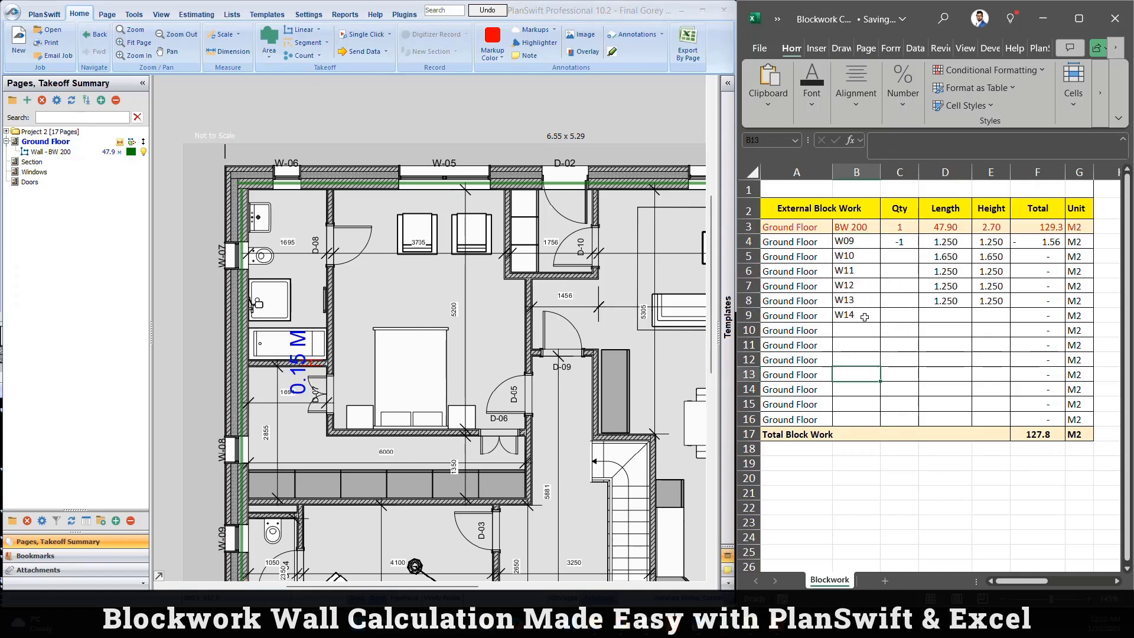
{"action": "key", "text": "ctrl+z"}
{"action": "left_click", "coordinate": [855, 330]}
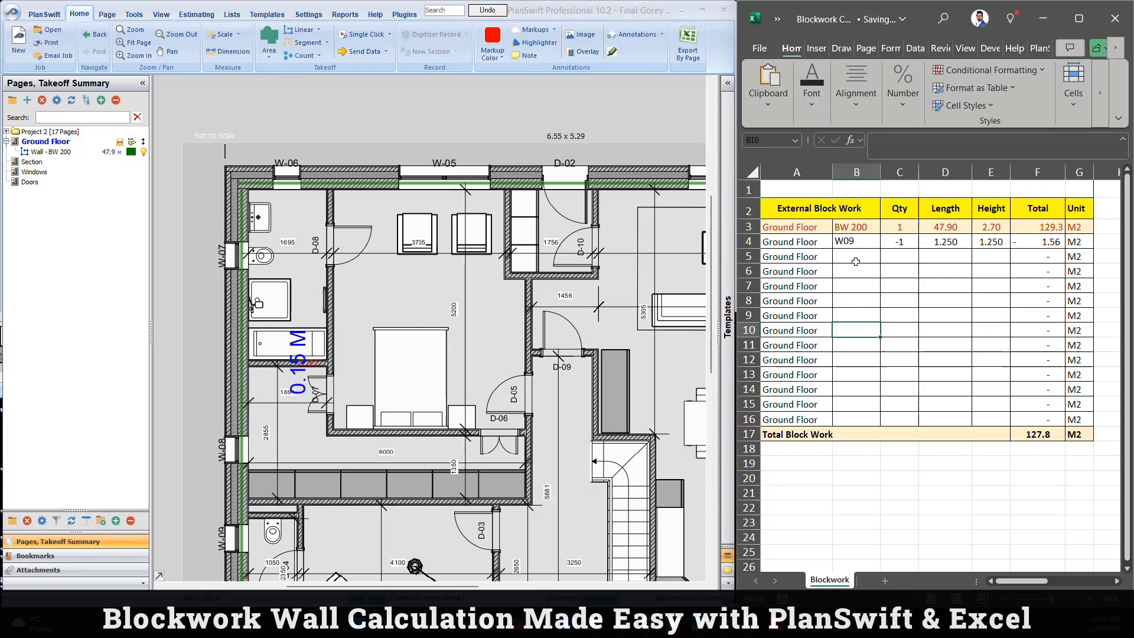
Enter windows W08, W07, W06 and W05 in cells B5 to B8
{"action": "left_click", "coordinate": [853, 255]}
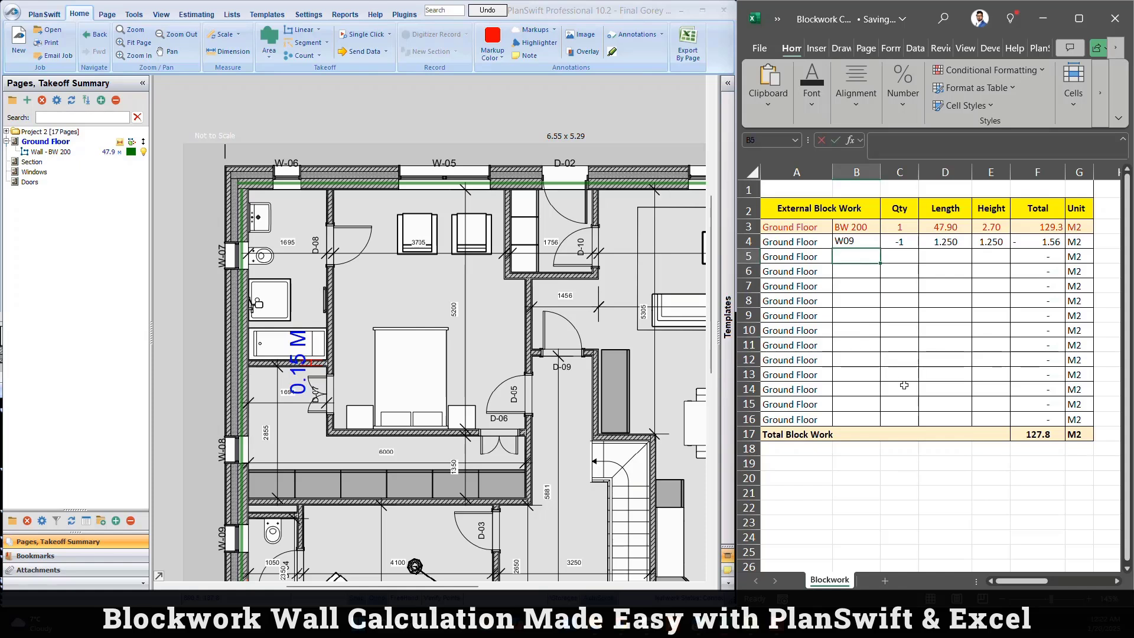
{"action": "type", "text": "W08"}
{"action": "key", "text": "Return"}
{"action": "type", "text": "W0"}
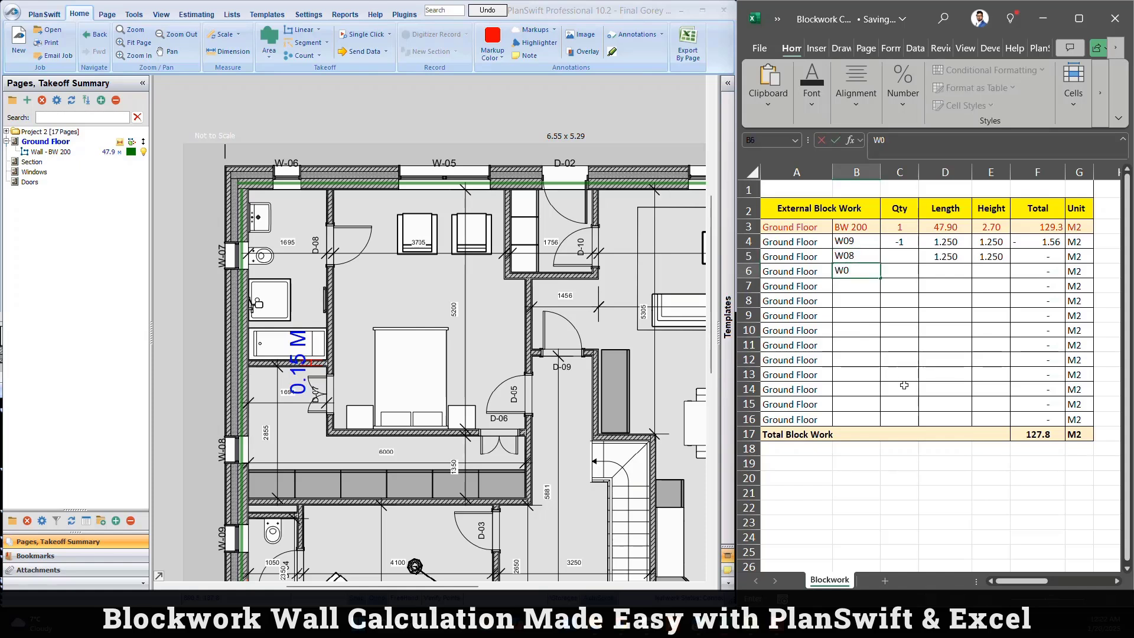
{"action": "type", "text": "7"}
{"action": "key", "text": "Return"}
{"action": "type", "text": "W"}
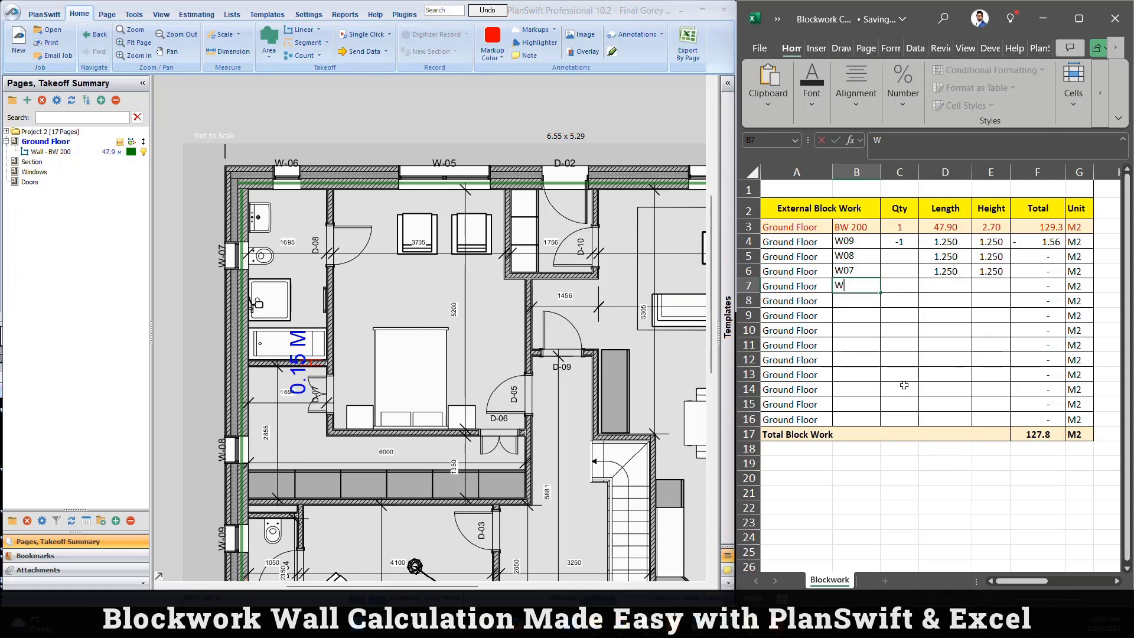
{"action": "type", "text": "06"}
{"action": "key", "text": "Return"}
{"action": "type", "text": "W"}
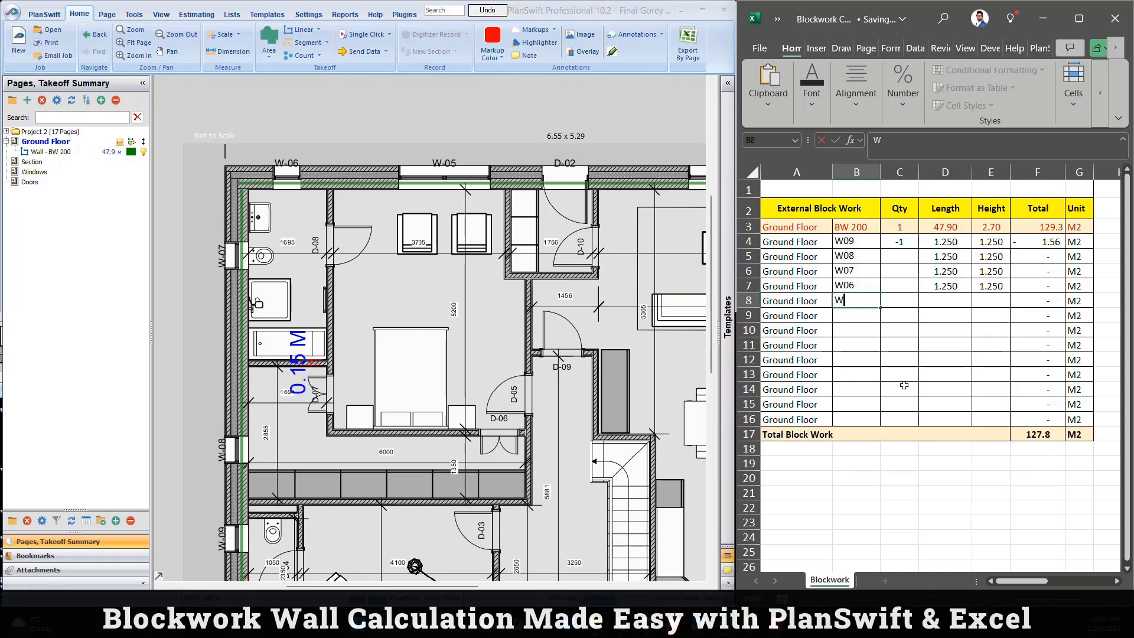
{"action": "type", "text": "05"}
{"action": "key", "text": "Return"}
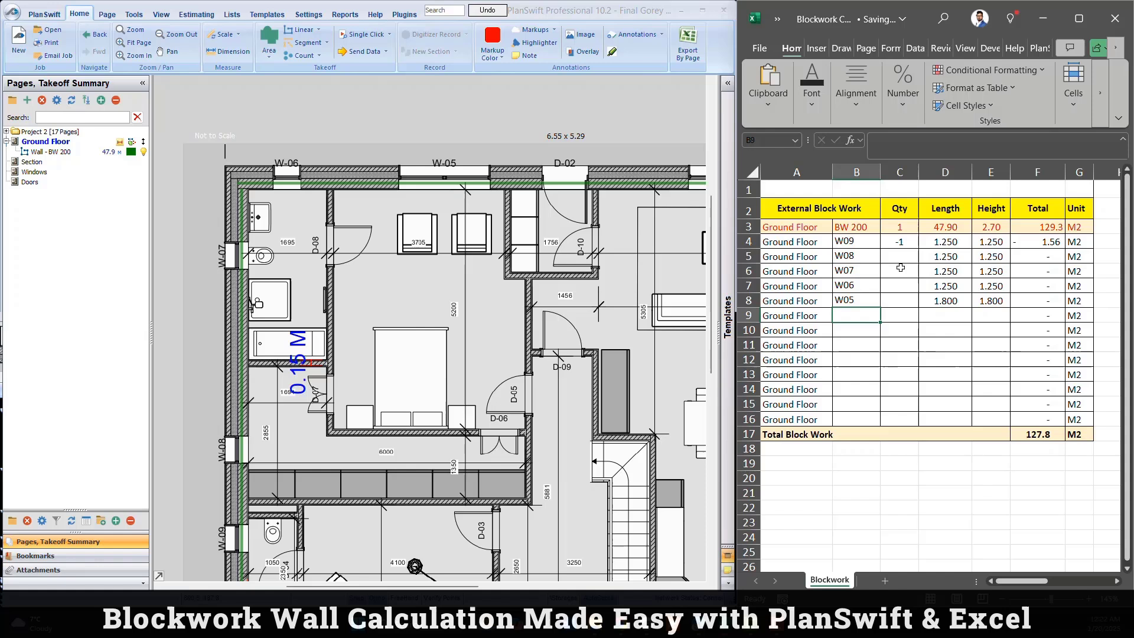
Fill the -1 quantity down C4:C8 for all five windows, giving 119.8 m2
{"action": "left_click", "coordinate": [898, 256]}
{"action": "left_click_drag", "start_coordinate": [901, 243], "coordinate": [900, 301]}
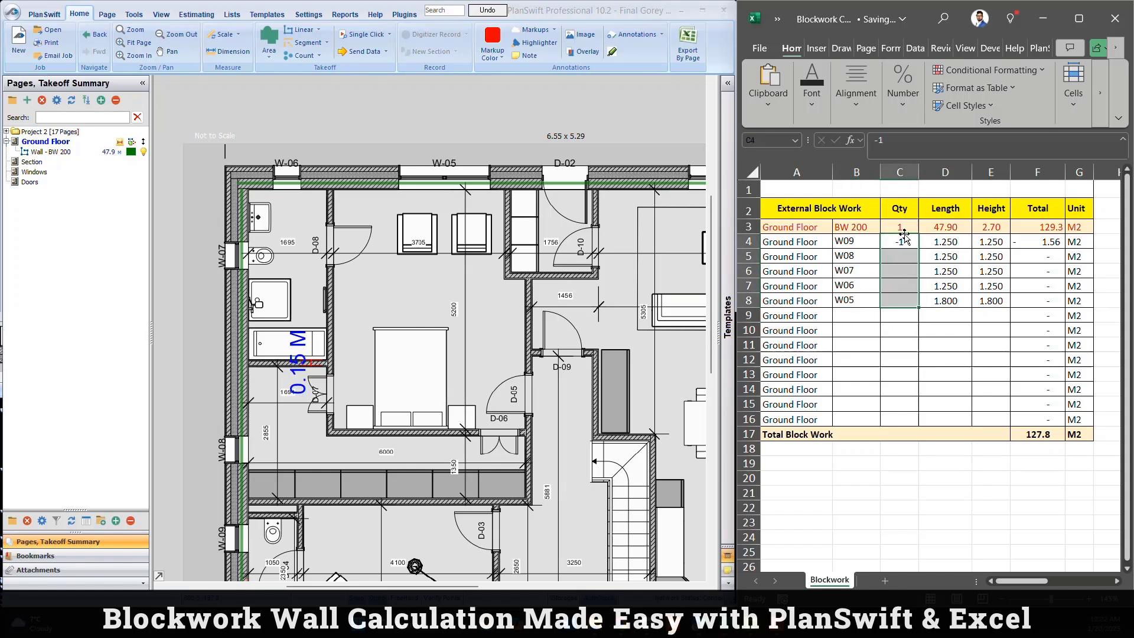
{"action": "key", "text": "ctrl+d"}
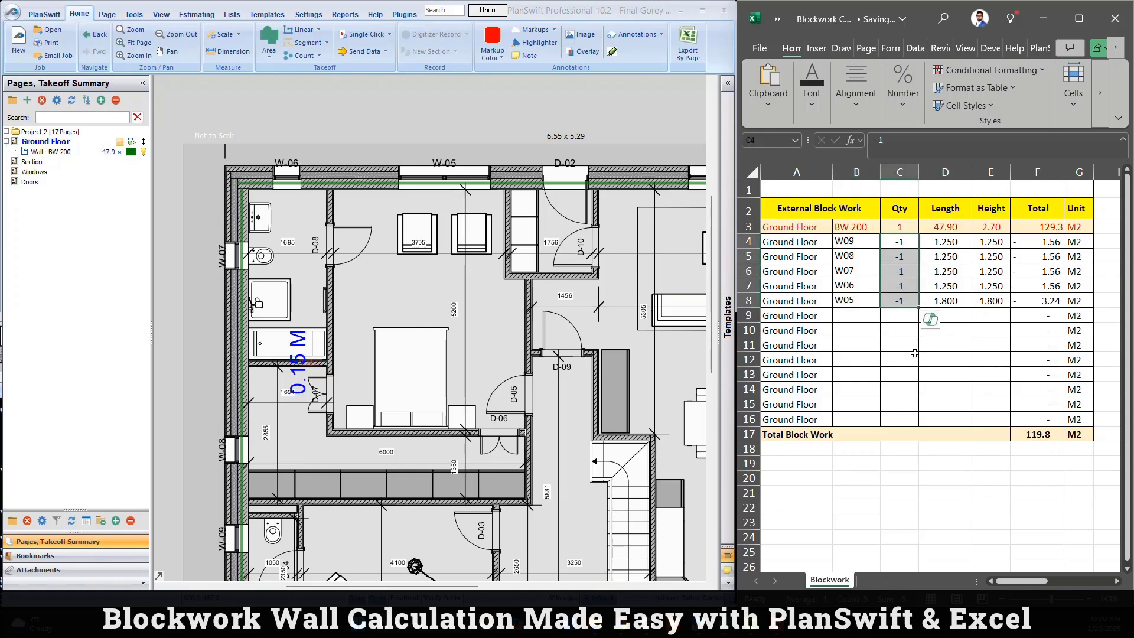
{"action": "left_click", "coordinate": [914, 354]}
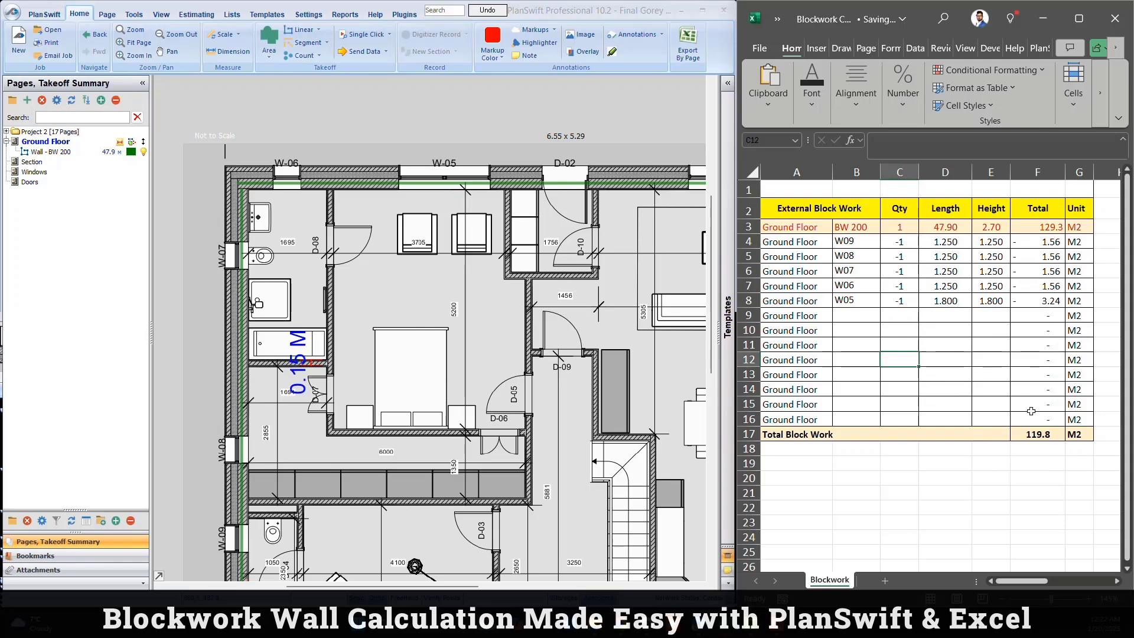
Add door D02 in row 9 with quantity -1
{"action": "scroll", "coordinate": [429, 327], "scroll_direction": "right", "scroll_amount": 2}
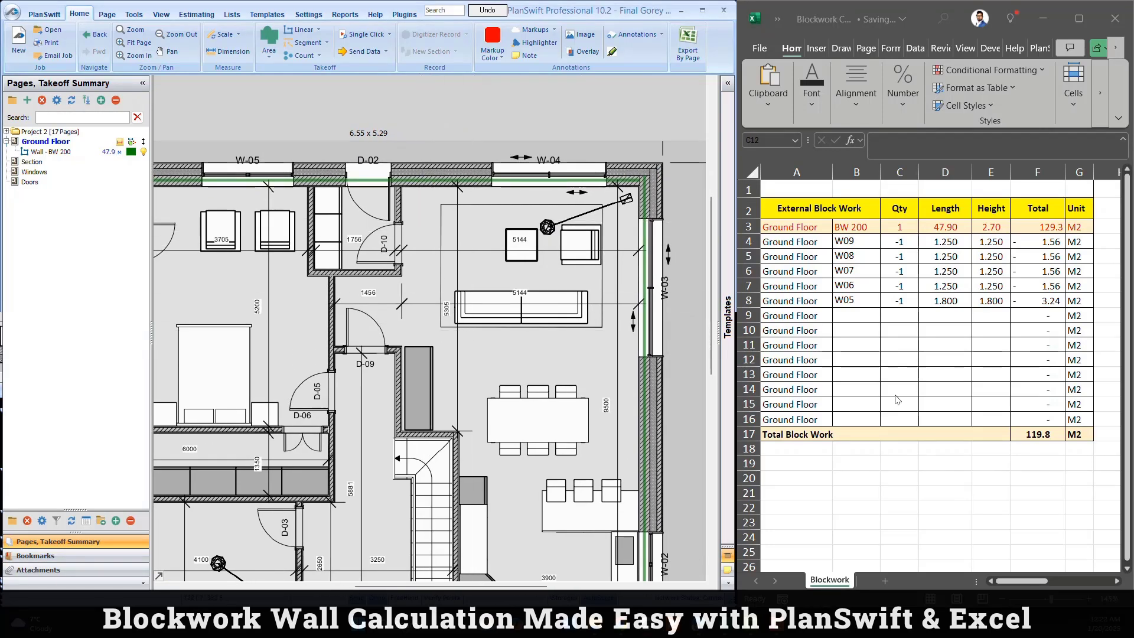
{"action": "left_click", "coordinate": [852, 314]}
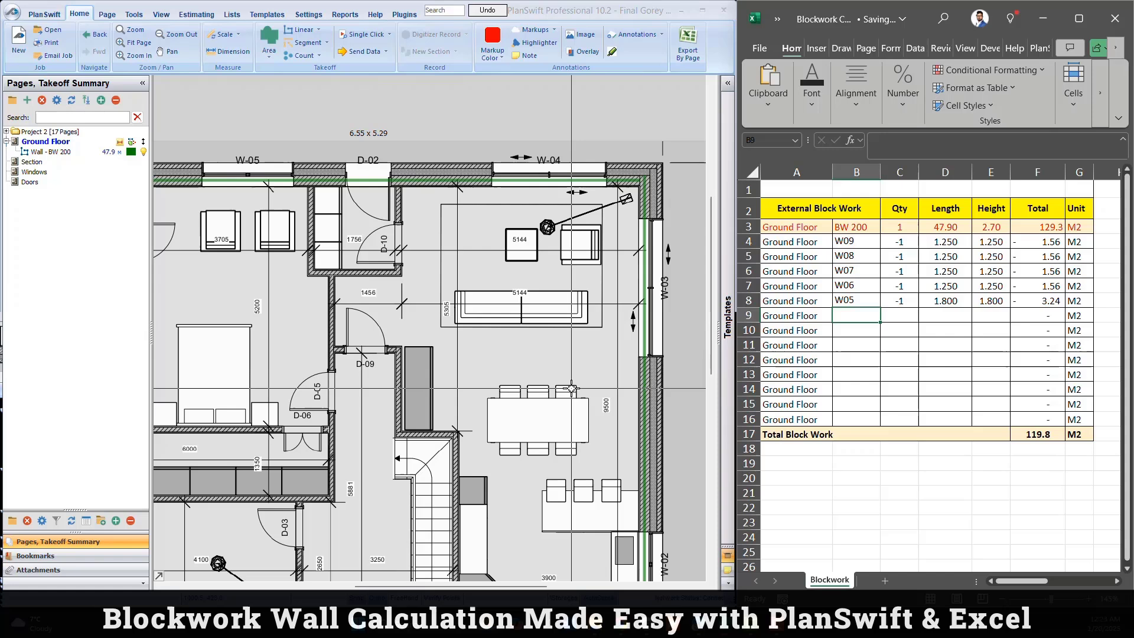
{"action": "type", "text": "D02"}
{"action": "key", "text": "Return"}
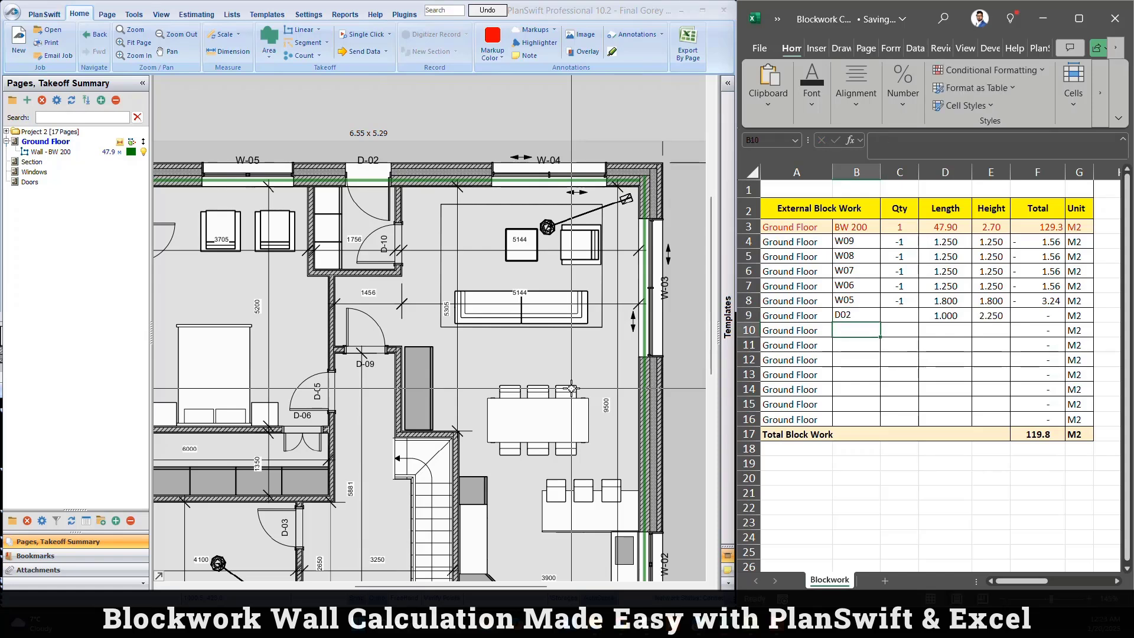
{"action": "key", "text": "Up"}
{"action": "key", "text": "Right"}
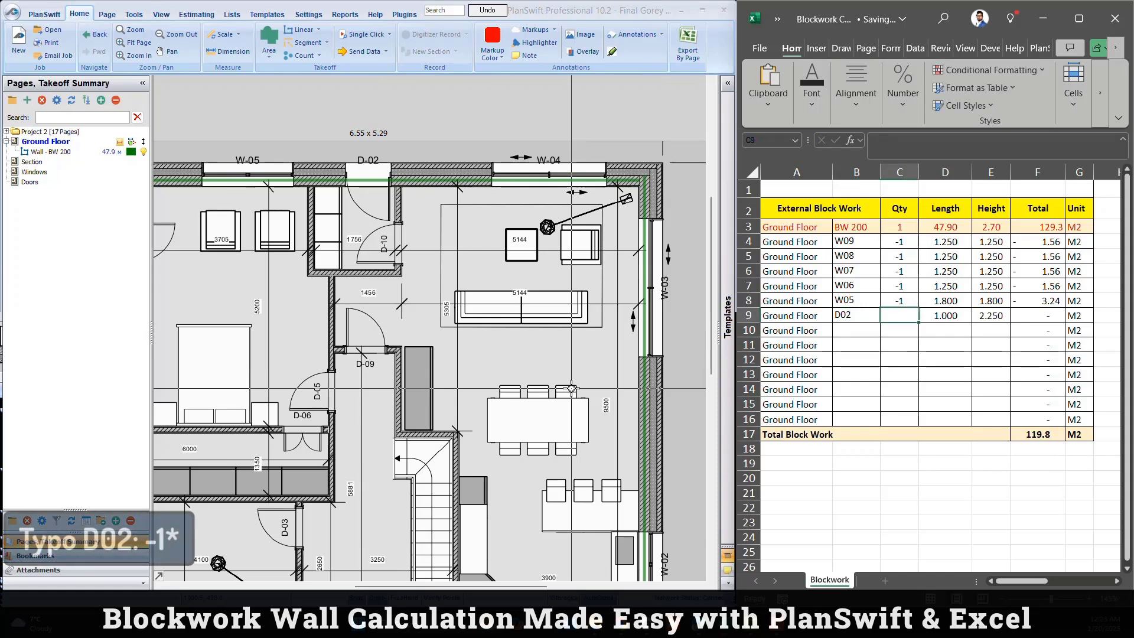
{"action": "type", "text": "-1"}
{"action": "key", "text": "Return"}
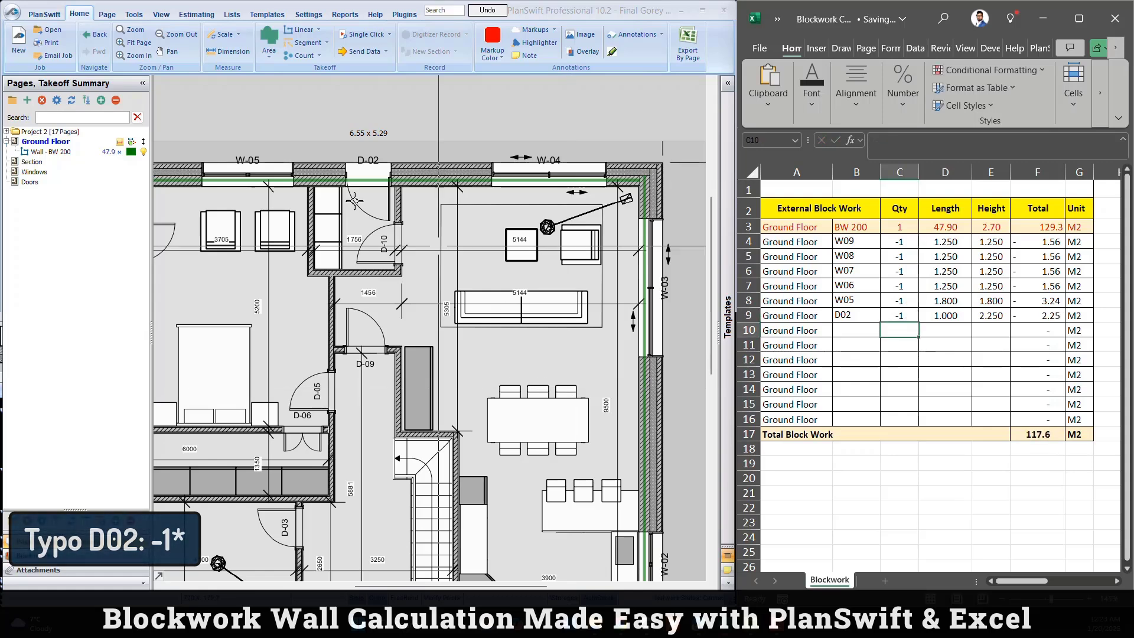
Locate door D01 on the plan and add it in row 10 at quantity -1, totalling 113.8 m2
{"action": "left_click_drag", "start_coordinate": [625, 362], "coordinate": [550, 239]}
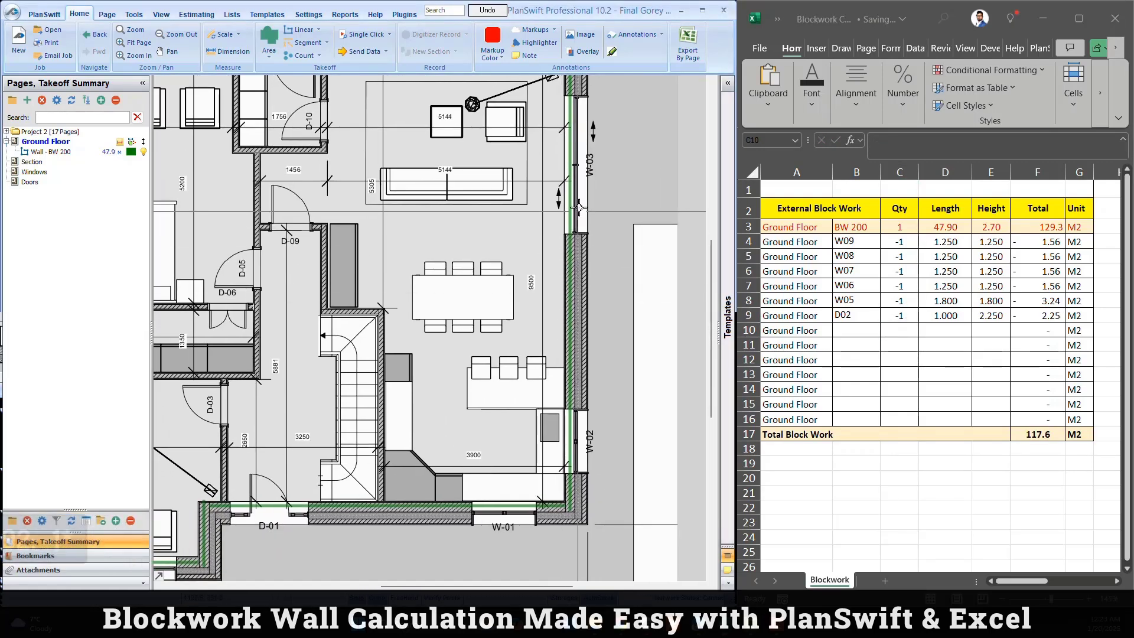
{"action": "left_click_drag", "start_coordinate": [582, 196], "coordinate": [584, 191]}
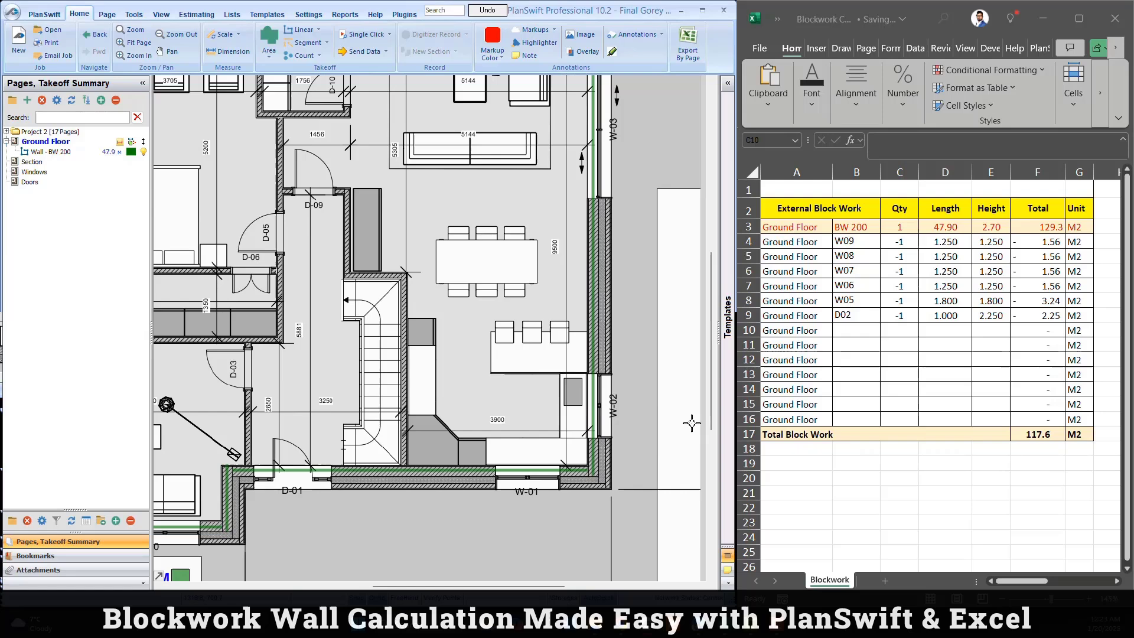
{"action": "left_click_drag", "start_coordinate": [691, 423], "coordinate": [847, 320]}
{"action": "left_click", "coordinate": [854, 326]}
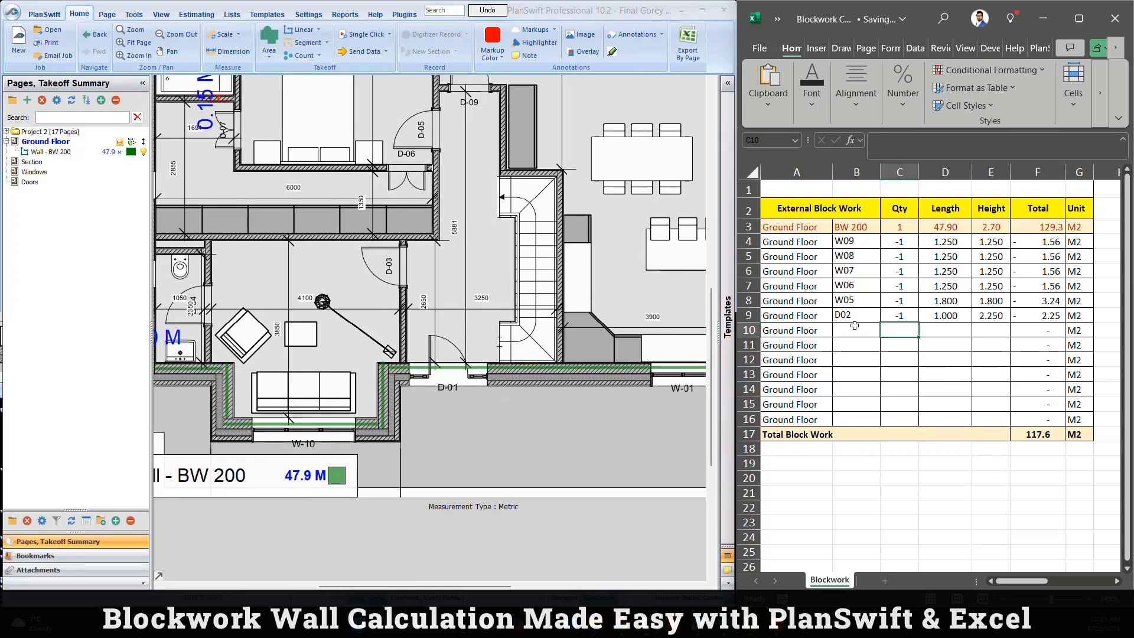
{"action": "left_click", "coordinate": [854, 326]}
{"action": "type", "text": "D01"}
{"action": "key", "text": "Return"}
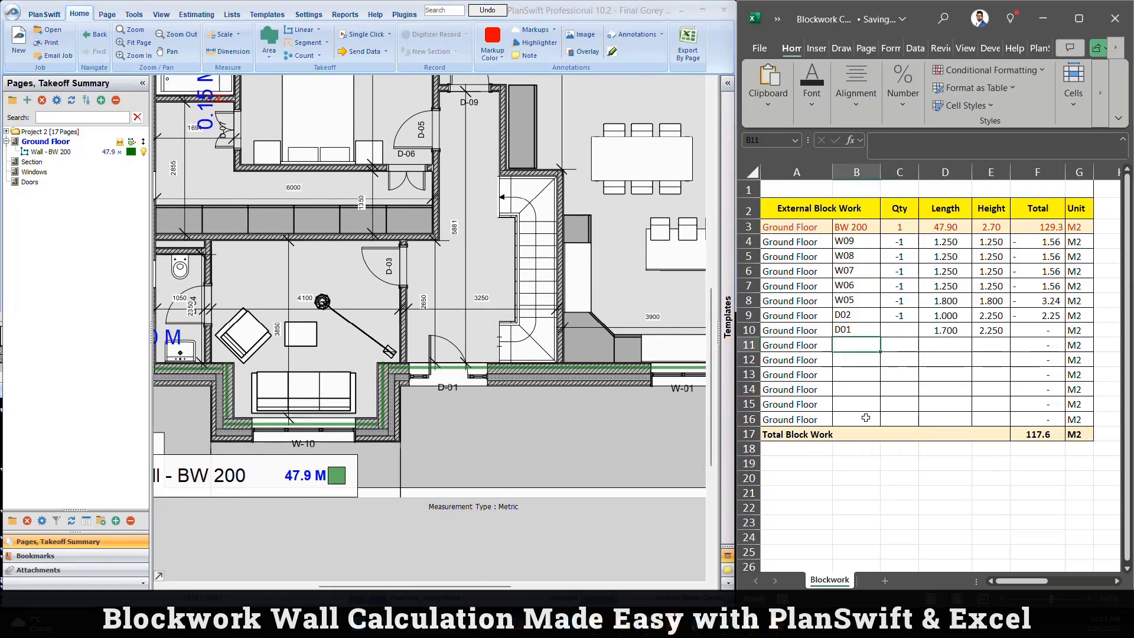
{"action": "key", "text": "Up"}
{"action": "key", "text": "Right"}
{"action": "type", "text": "-1"}
{"action": "key", "text": "Return"}
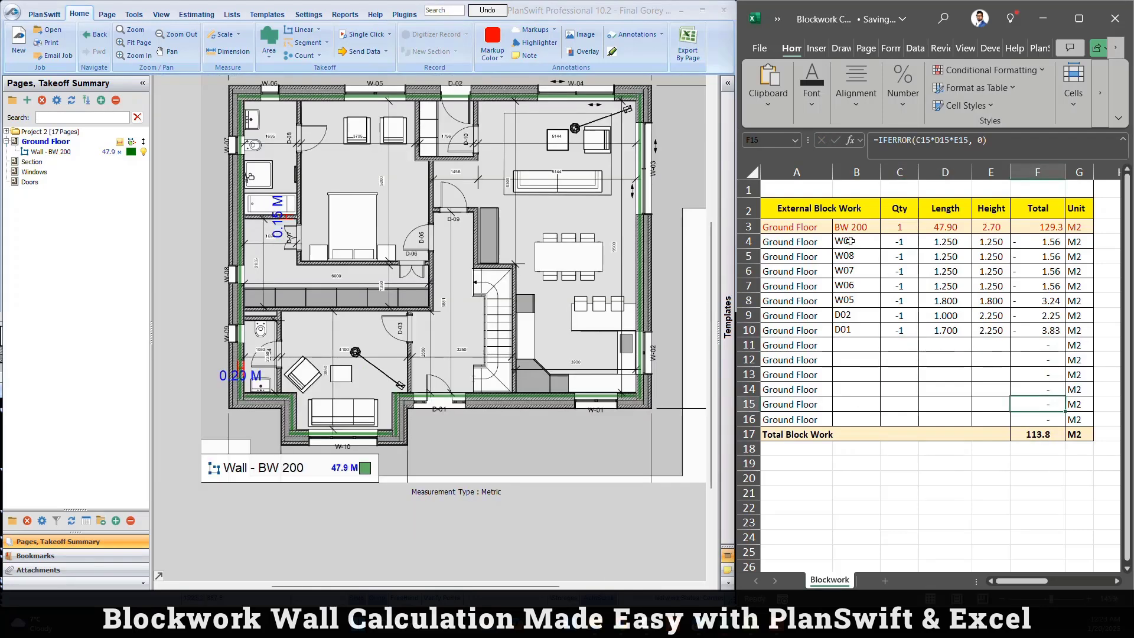
Inspect the SUM formula behind the 113.8 m2 total in F17, leaving it unchanged
{"action": "double_click", "coordinate": [1036, 434]}
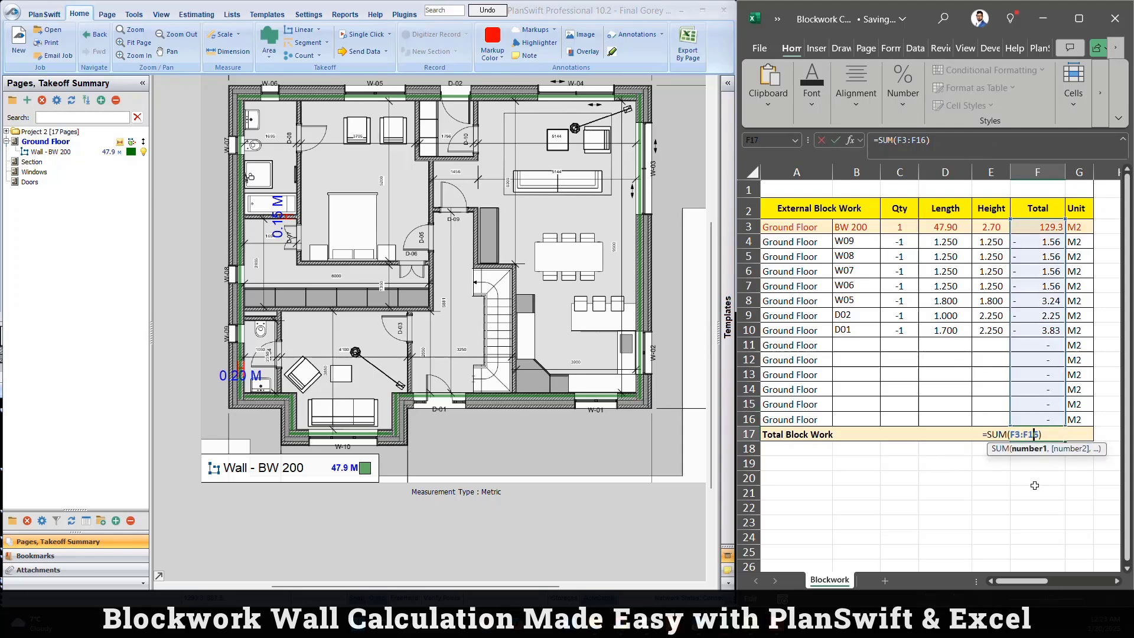
{"action": "key", "text": "Return"}
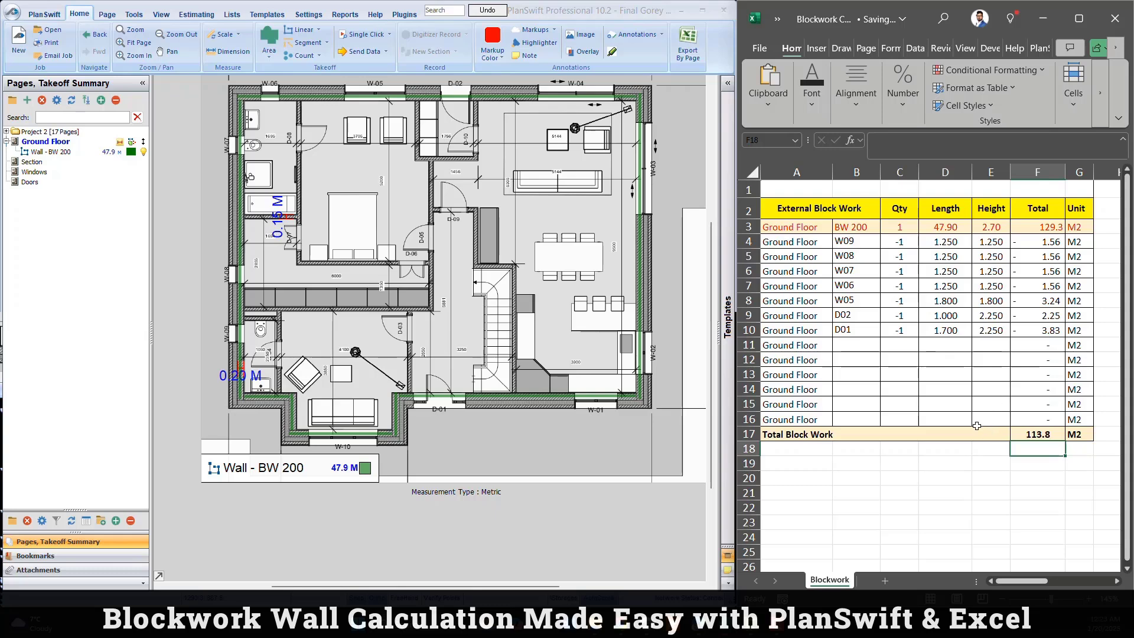
{"action": "left_click", "coordinate": [170, 192]}
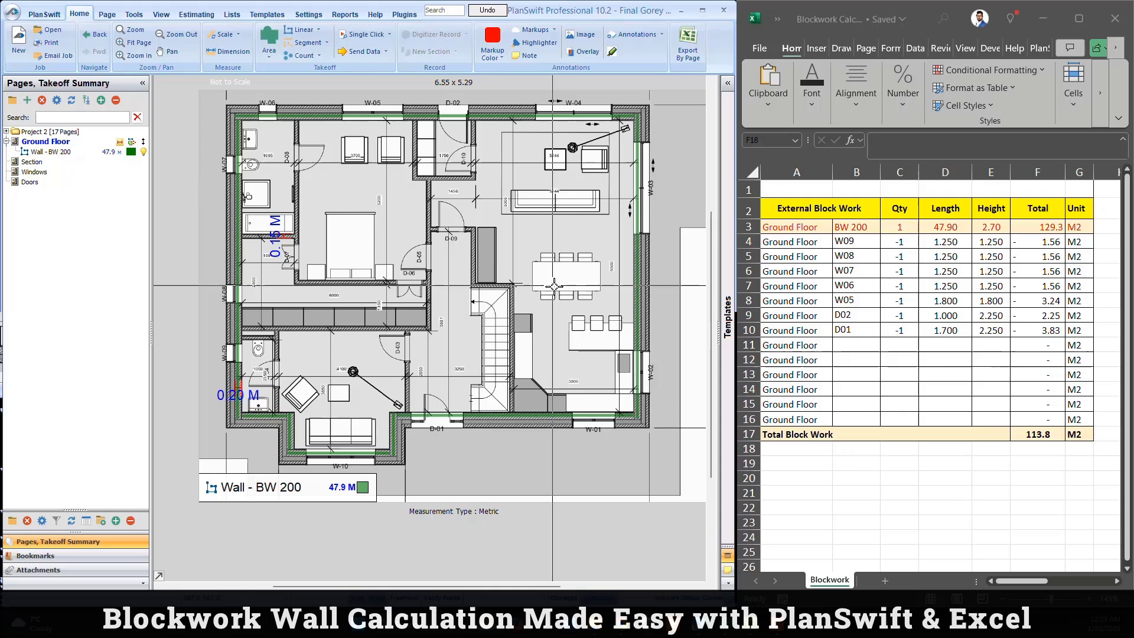
Enter First Floor in A11 and fill it down through row 16
{"action": "left_click", "coordinate": [806, 345]}
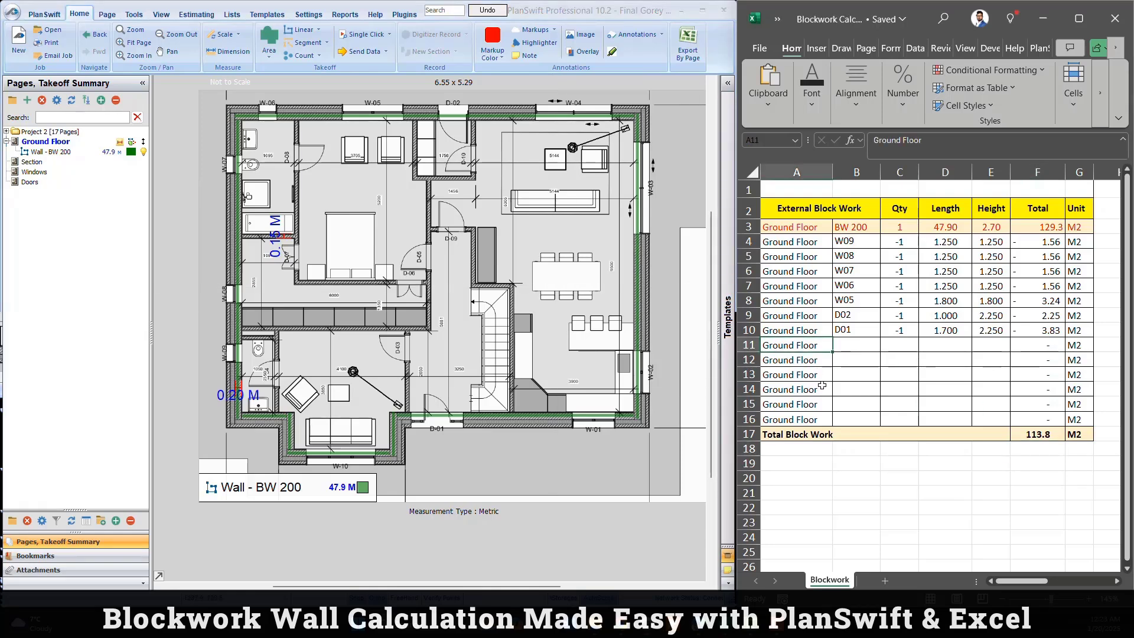
{"action": "type", "text": "First"}
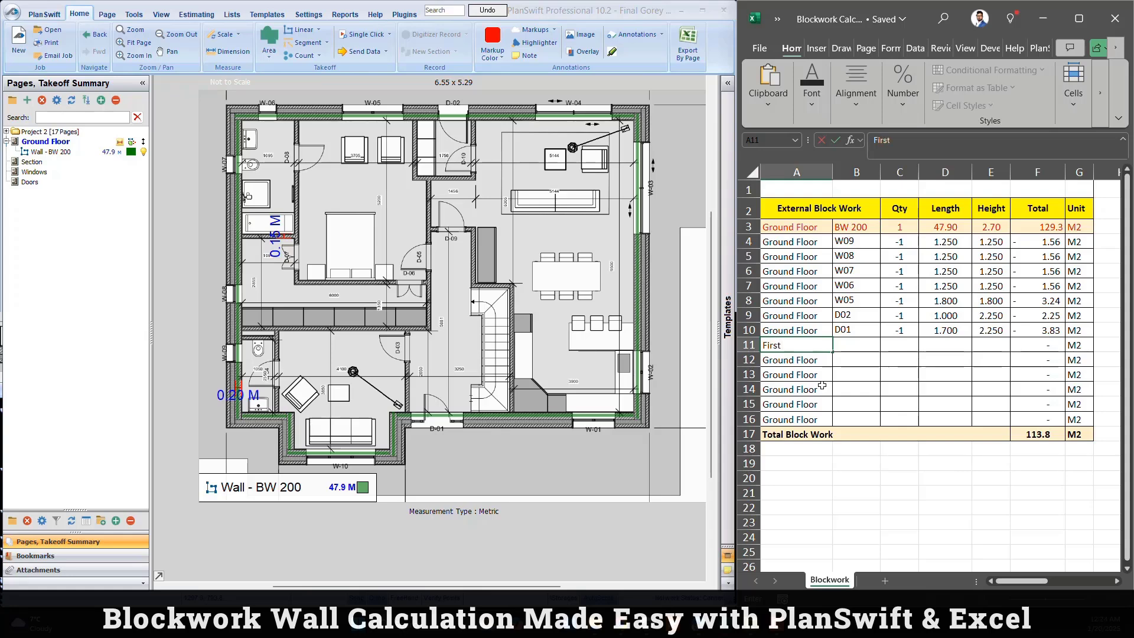
{"action": "type", "text": " Floor"}
{"action": "key", "text": "shift+Down"}
{"action": "key", "text": "shift+Down"}
{"action": "key", "text": "shift+Down"}
{"action": "key", "text": "shift+Down"}
{"action": "key", "text": "shift+Down"}
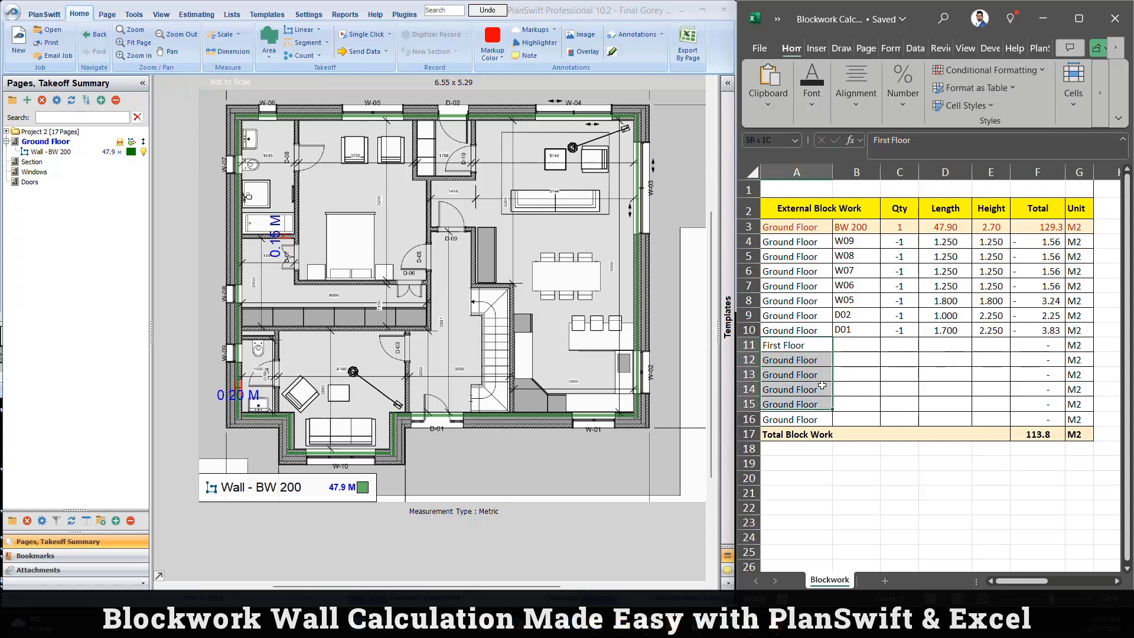
{"action": "key", "text": "ctrl+d"}
{"action": "left_click", "coordinate": [856, 463]}
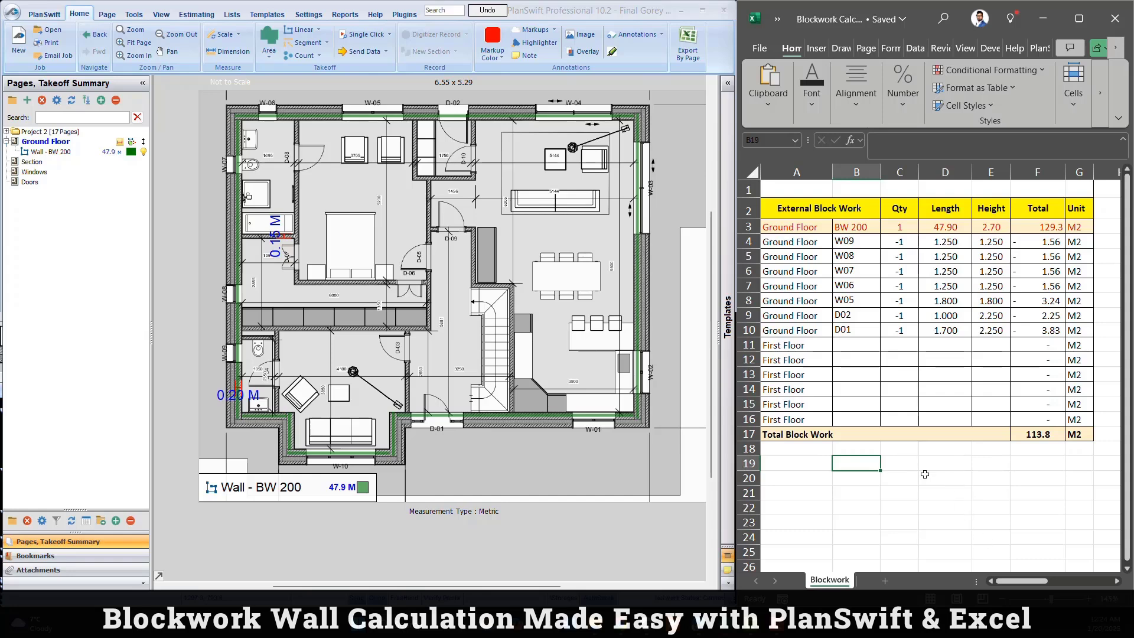
{"action": "left_click_drag", "start_coordinate": [791, 208], "coordinate": [1070, 432]}
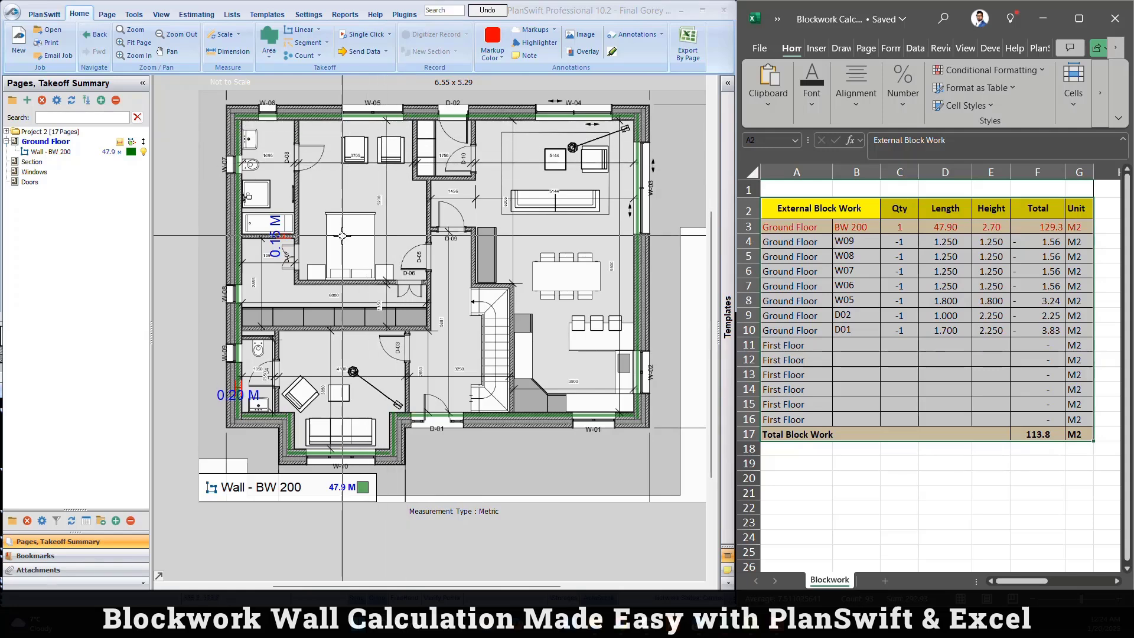
{"action": "left_click", "coordinate": [899, 314]}
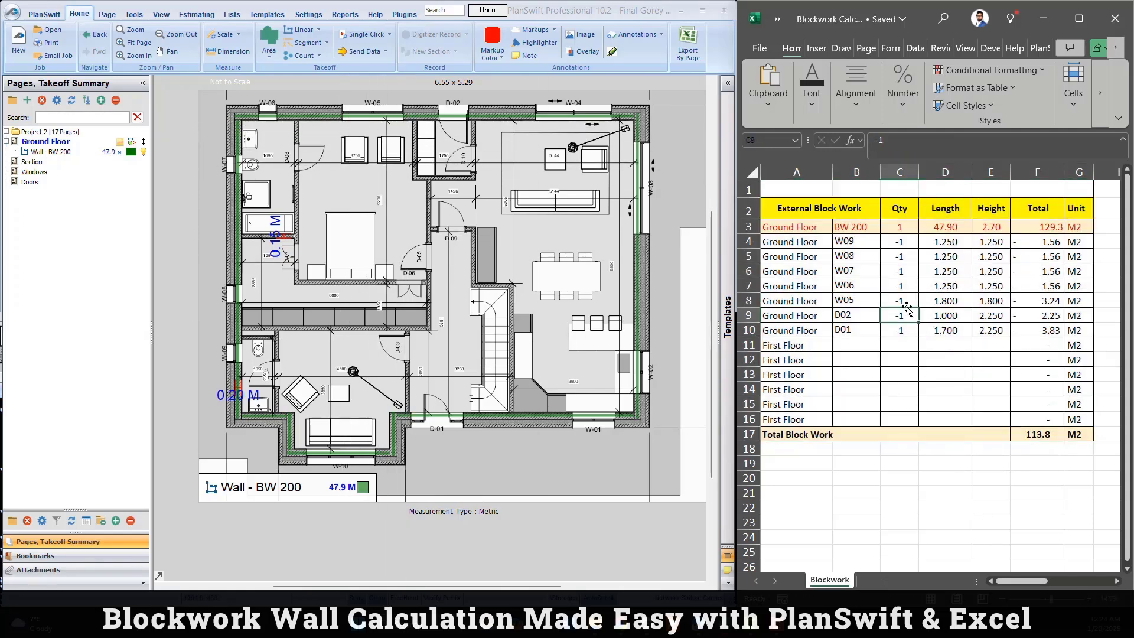
{"action": "double_click", "coordinate": [934, 256]}
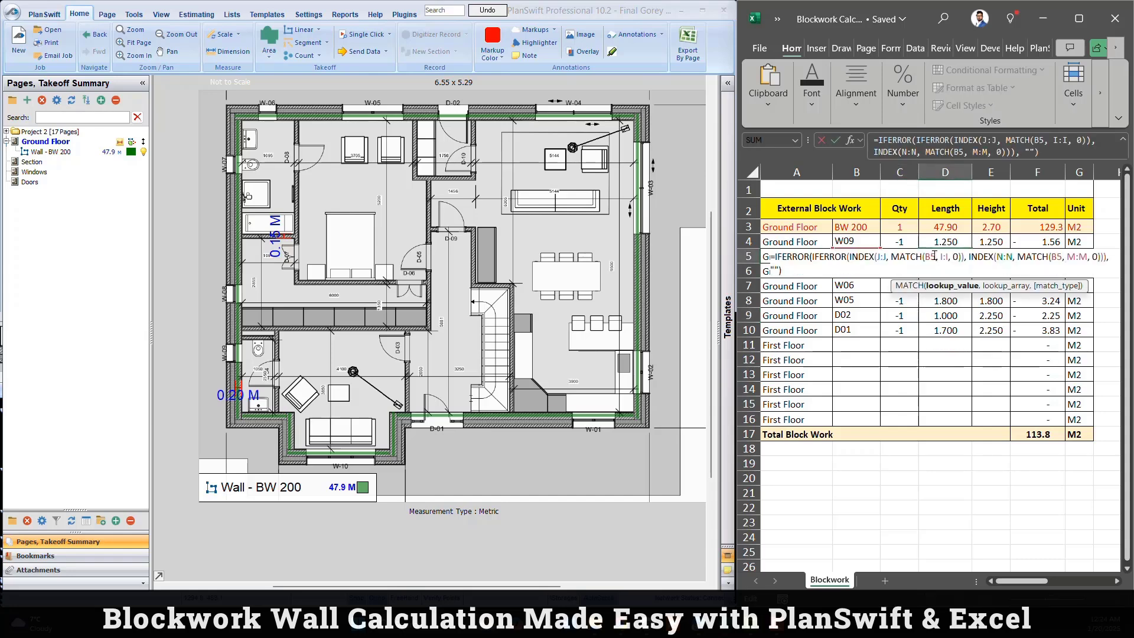
{"action": "key", "text": "Escape"}
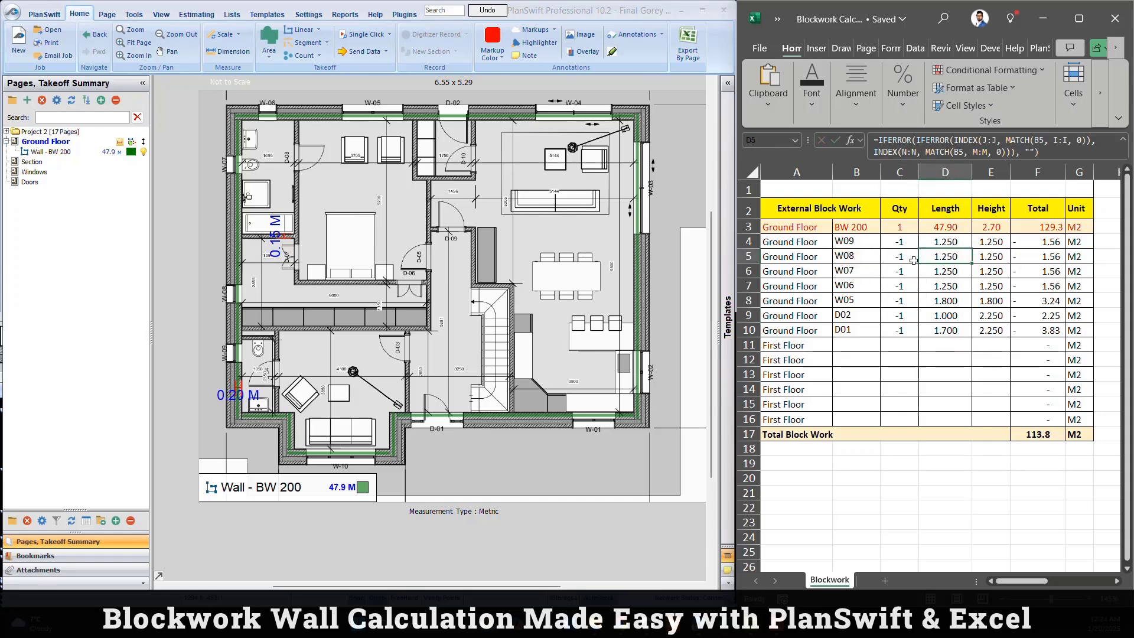
{"action": "left_click", "coordinate": [854, 257]}
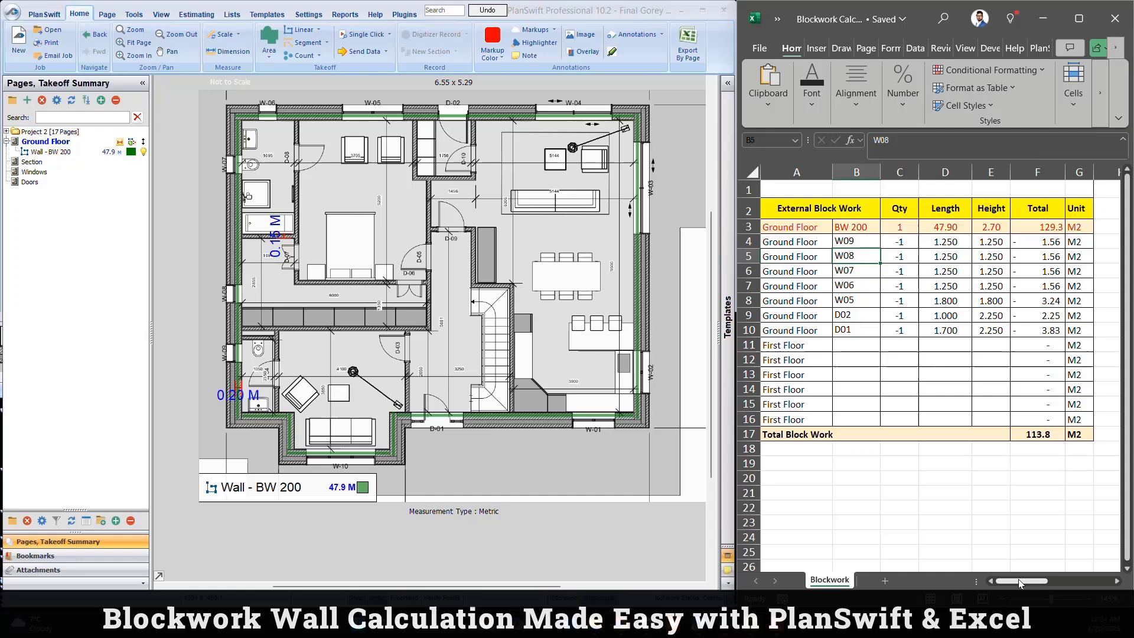
{"action": "mouse_move", "coordinate": [1022, 581]}
{"action": "left_mouse_down"}
{"action": "mouse_move", "coordinate": [1074, 583]}
{"action": "mouse_move", "coordinate": [1025, 582]}
{"action": "left_mouse_up"}
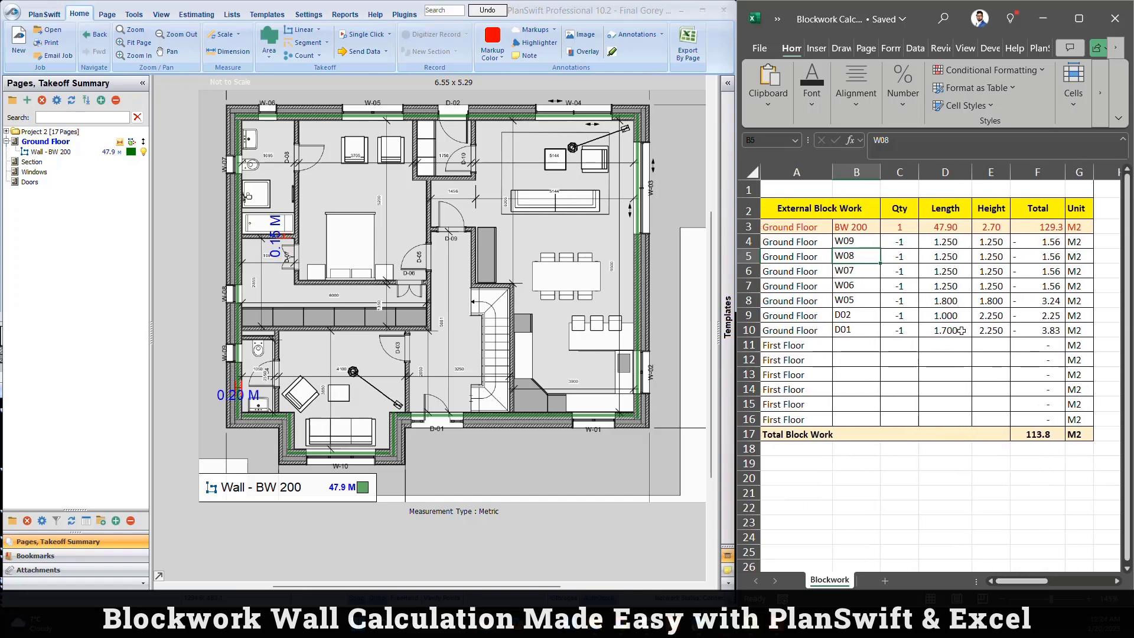
{"action": "left_click", "coordinate": [942, 260]}
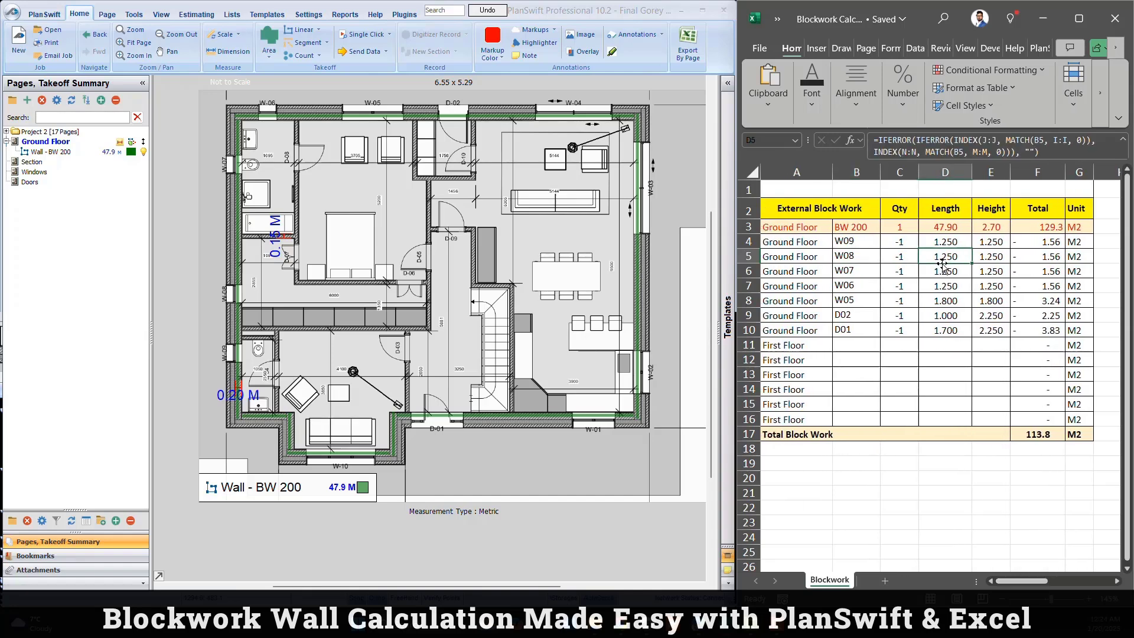
{"action": "double_click", "coordinate": [942, 261]}
{"action": "mouse_move", "coordinate": [1013, 583]}
{"action": "left_mouse_down"}
{"action": "mouse_move", "coordinate": [1067, 582]}
{"action": "mouse_move", "coordinate": [1002, 593]}
{"action": "left_mouse_up"}
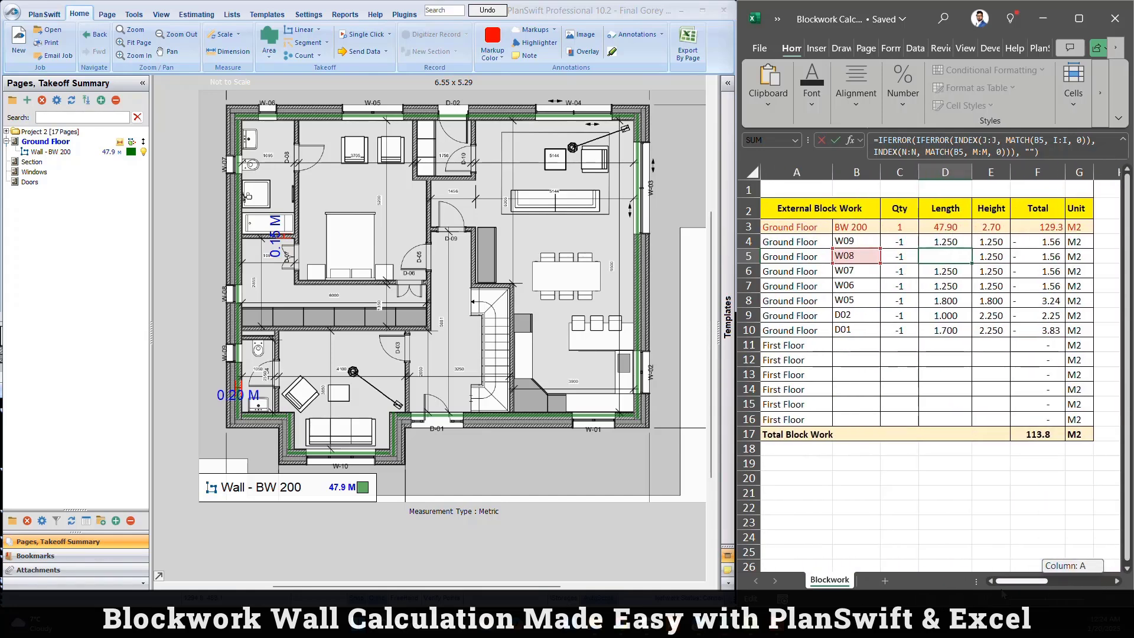
{"action": "key", "text": "Return"}
{"action": "left_click", "coordinate": [945, 375]}
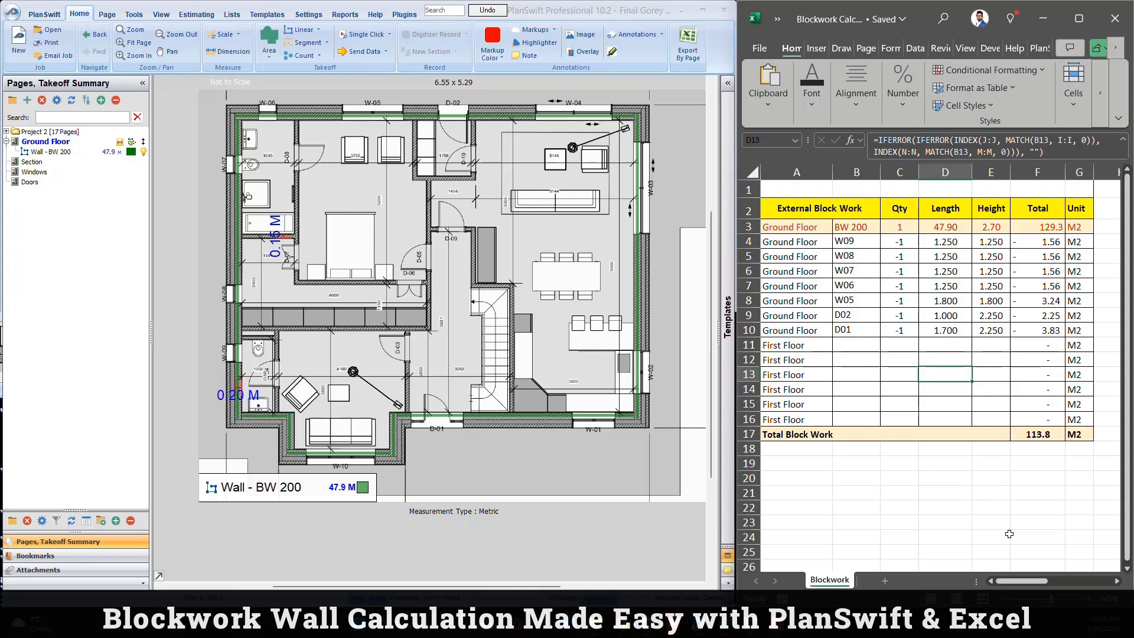
{"action": "left_click_drag", "start_coordinate": [1020, 583], "coordinate": [1060, 585]}
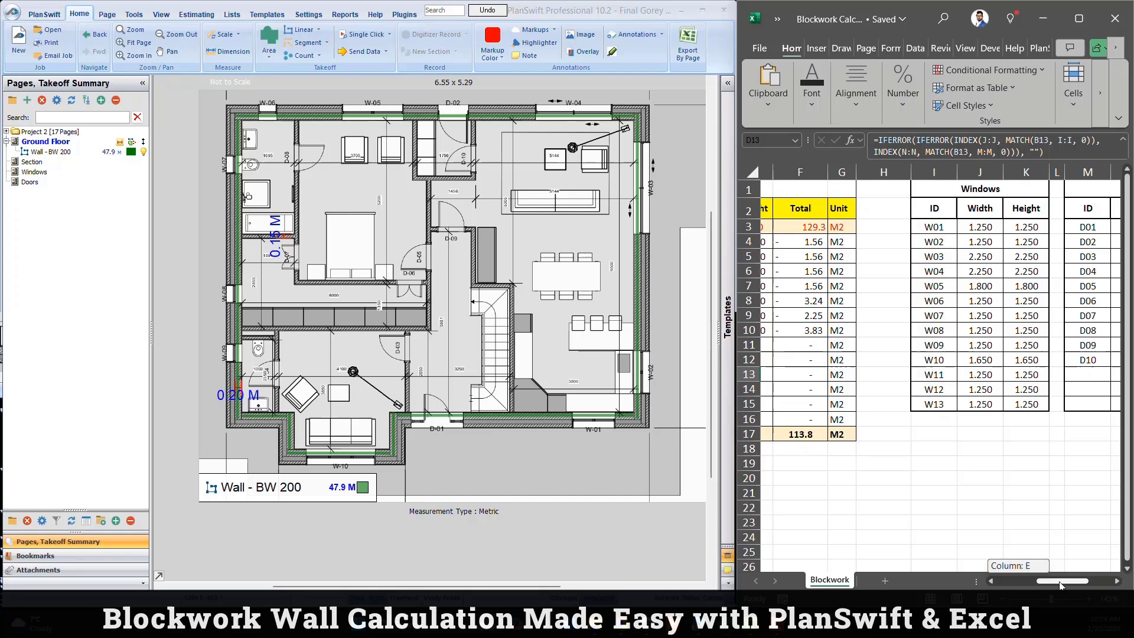
{"action": "left_click_drag", "start_coordinate": [1060, 585], "coordinate": [1019, 585]}
{"action": "left_click", "coordinate": [945, 463]}
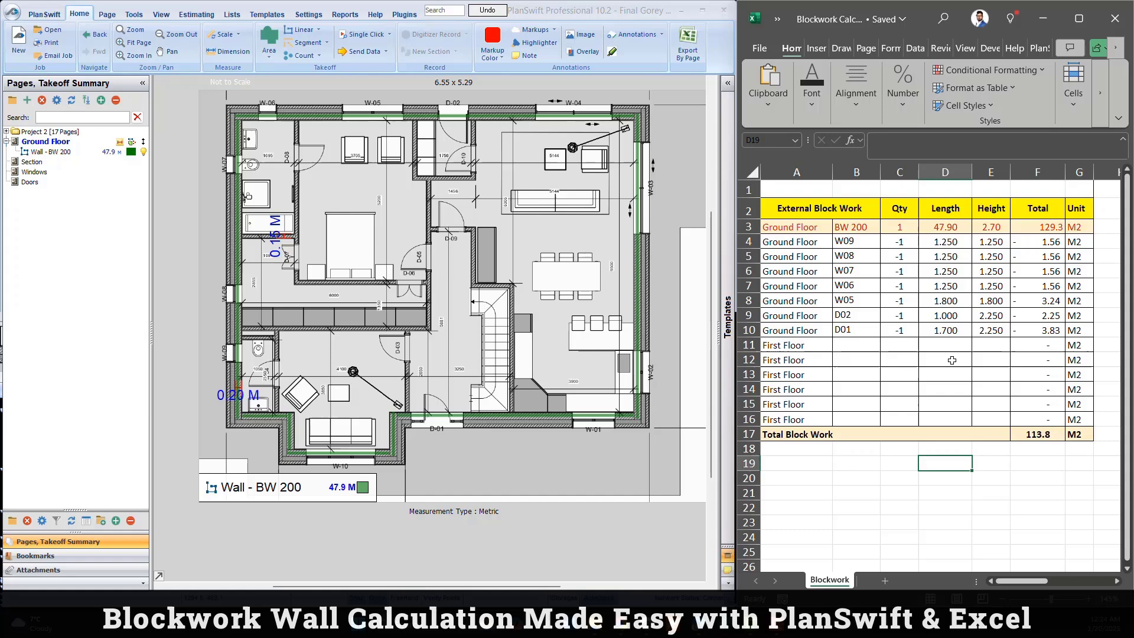
{"action": "left_click", "coordinate": [1048, 435]}
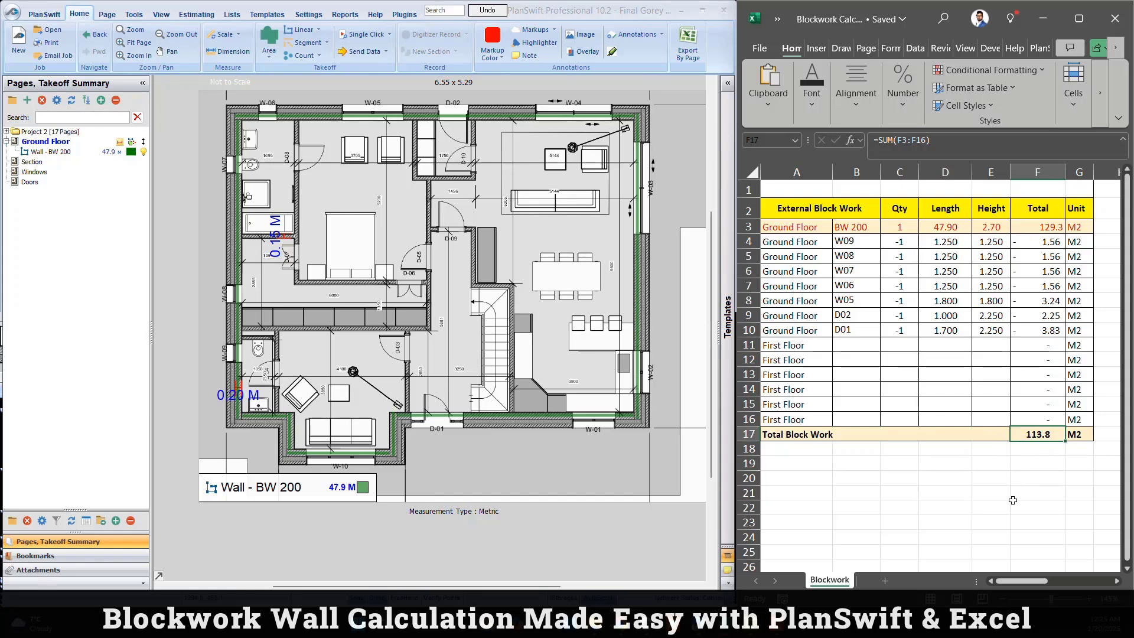
{"action": "key", "text": "alt+Tab"}
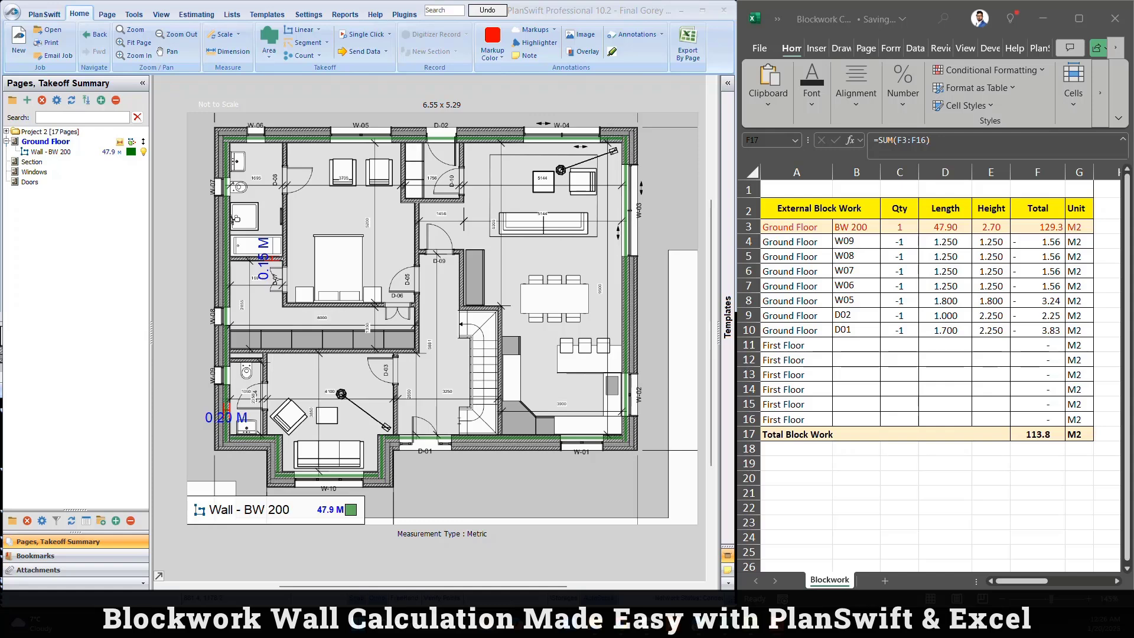